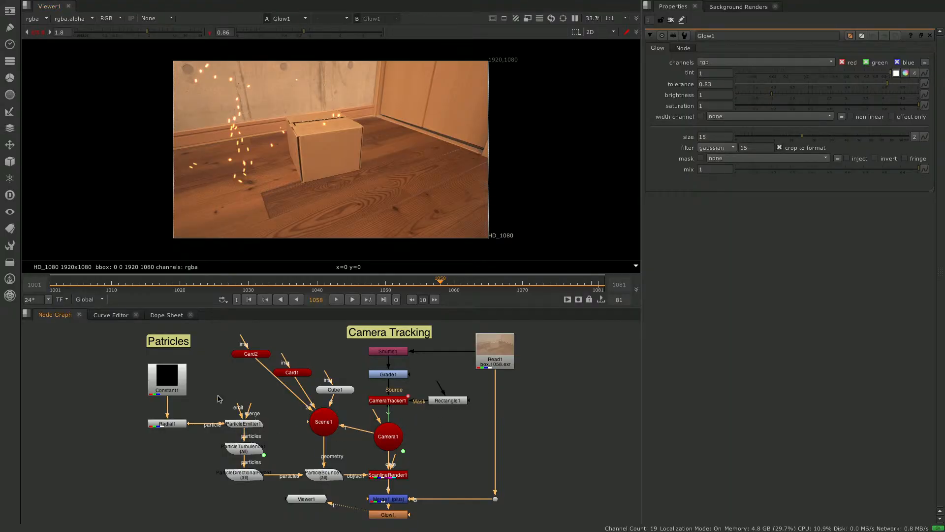
Delete the existing particle nodes: Constant1, Radial1, the particle emitter, turbulence, directional force and bounce nodes
drag(138, 359, 274, 504)
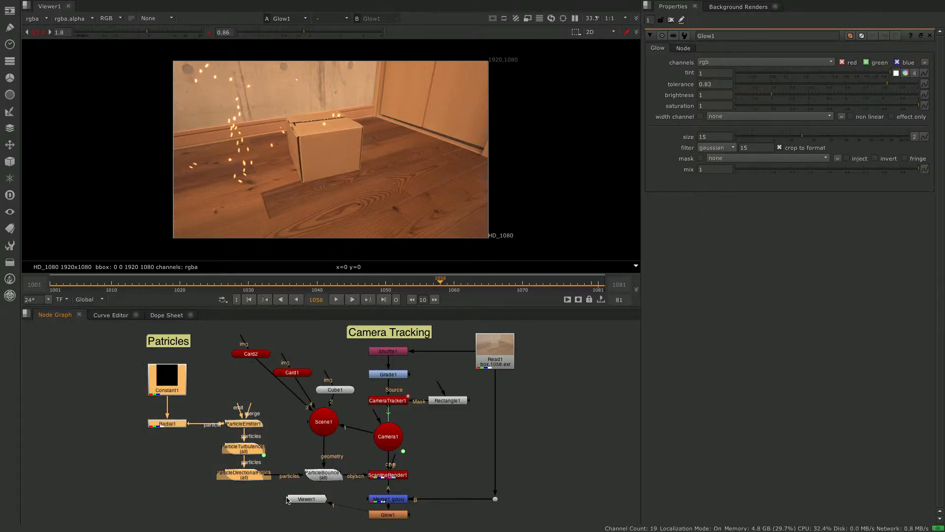
key(Delete)
click(322, 474)
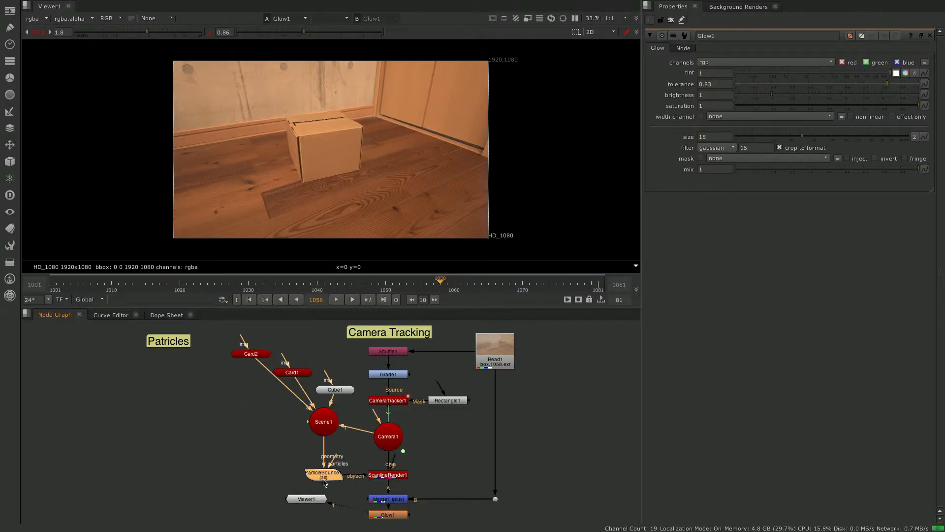
key(Delete)
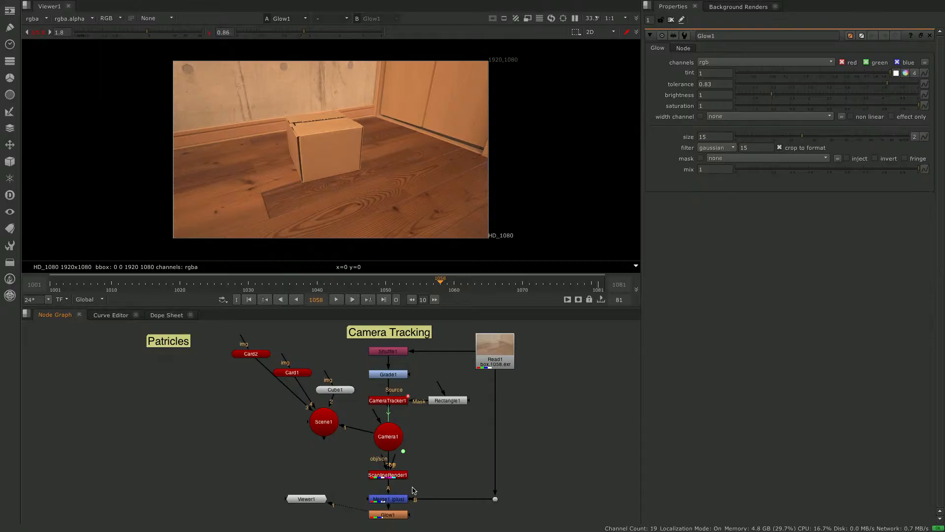
View the Merge1 output and play back the tracked box footage without particles
click(398, 499)
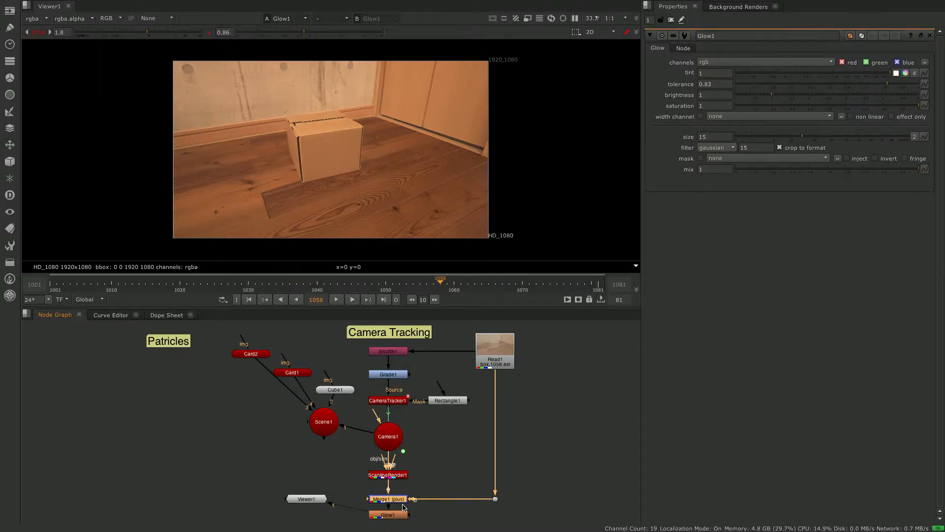
key(1)
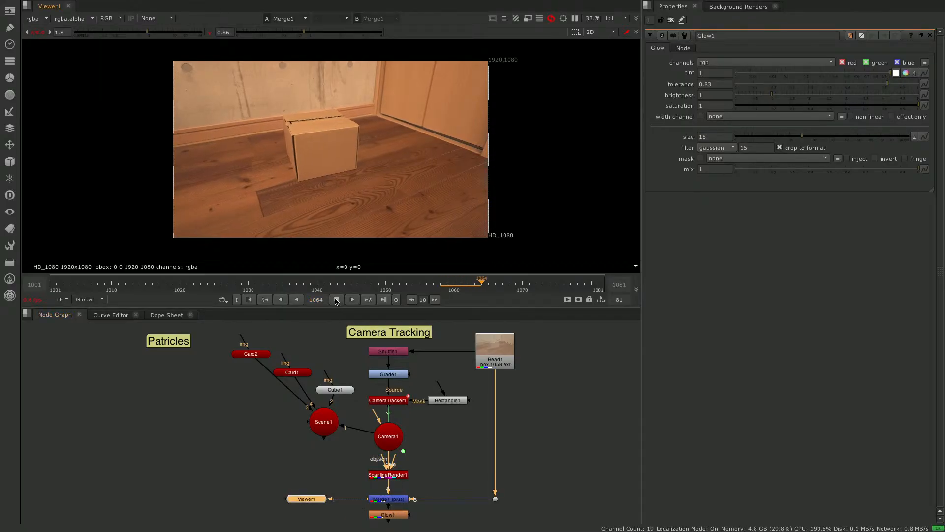
click(337, 300)
View Scene1 in 3D, orbit around the cards and cube, and play back the camera motion
click(326, 421)
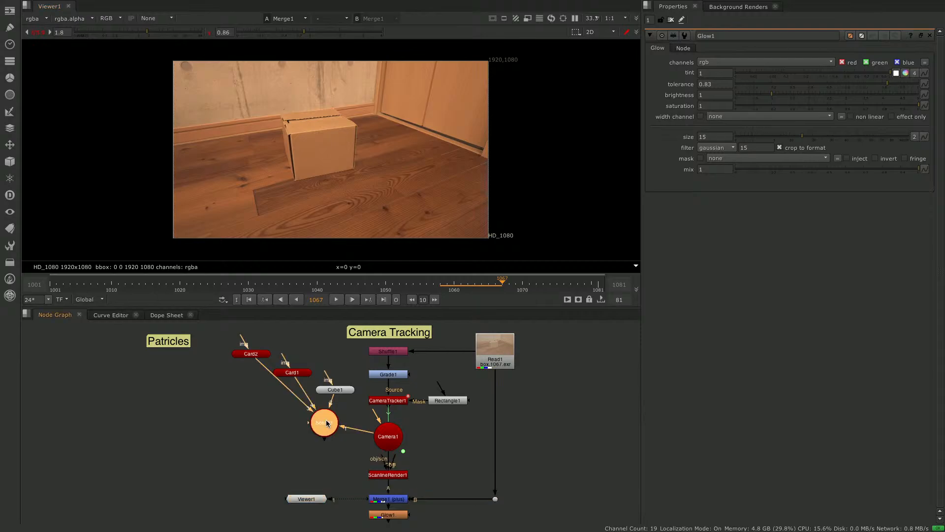
key(1)
ctrl+drag(507, 195, 343, 163)
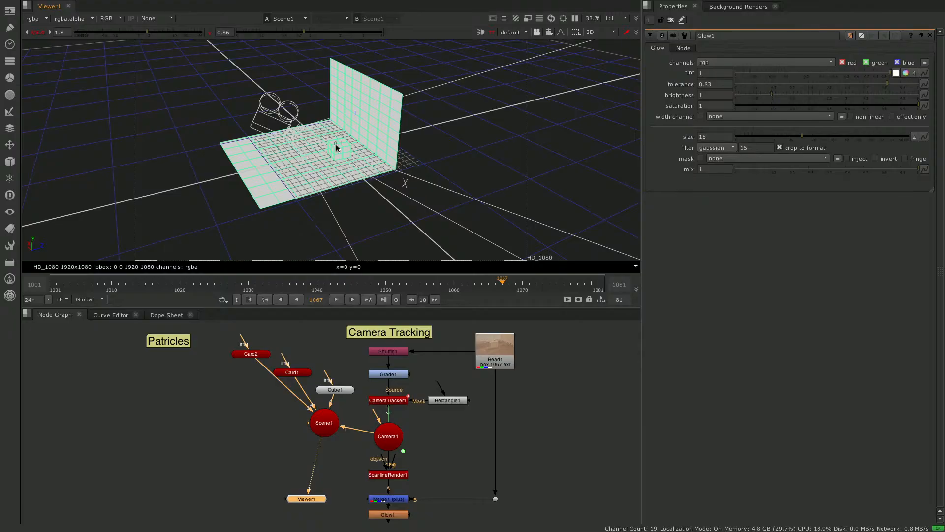
click(337, 299)
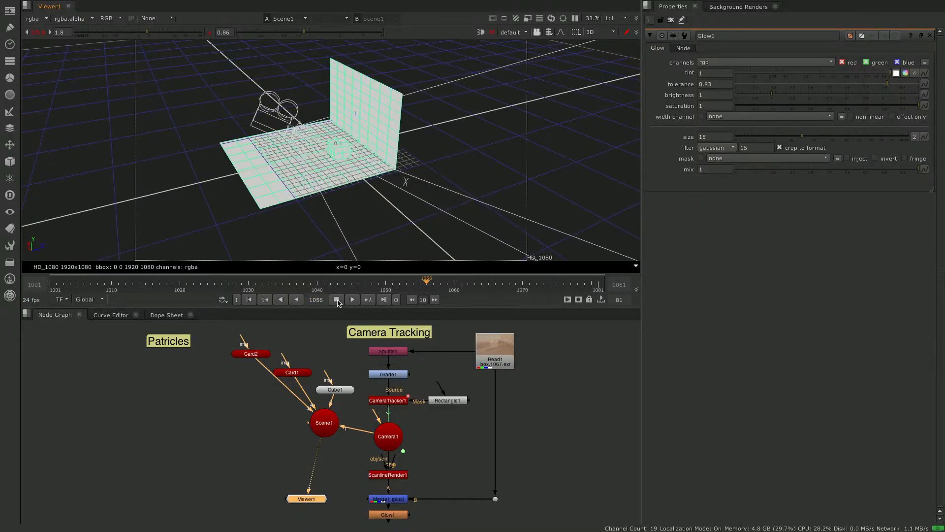
click(336, 299)
Add a Constant node with the square_256 format and place it under the Patricles note
click(214, 421)
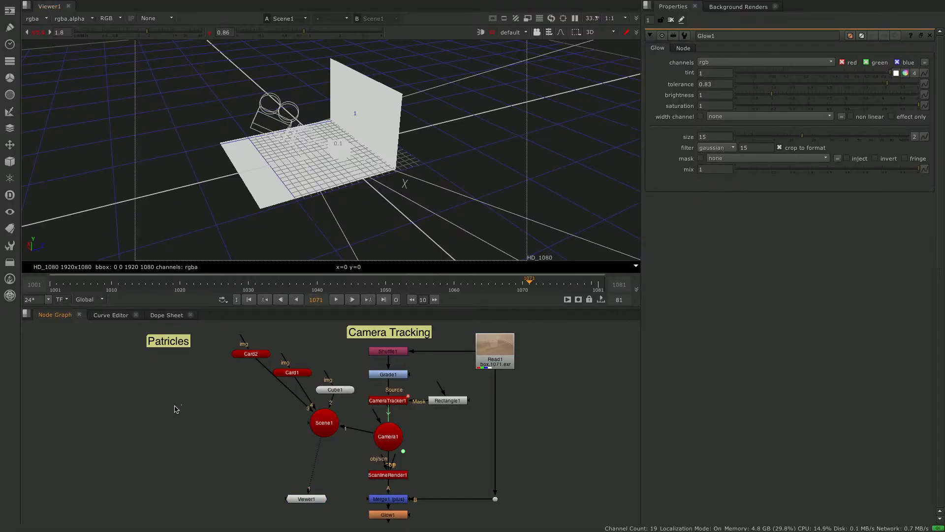
key(Tab)
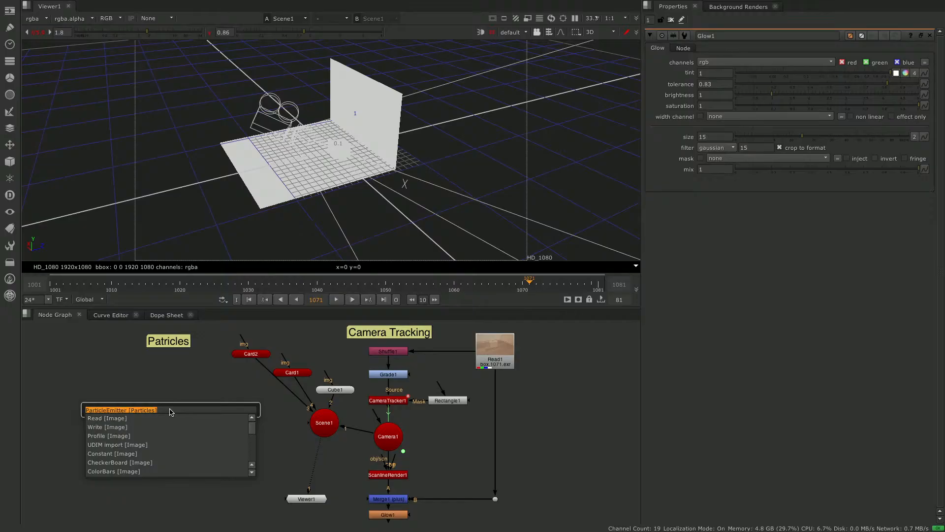
text(constan)
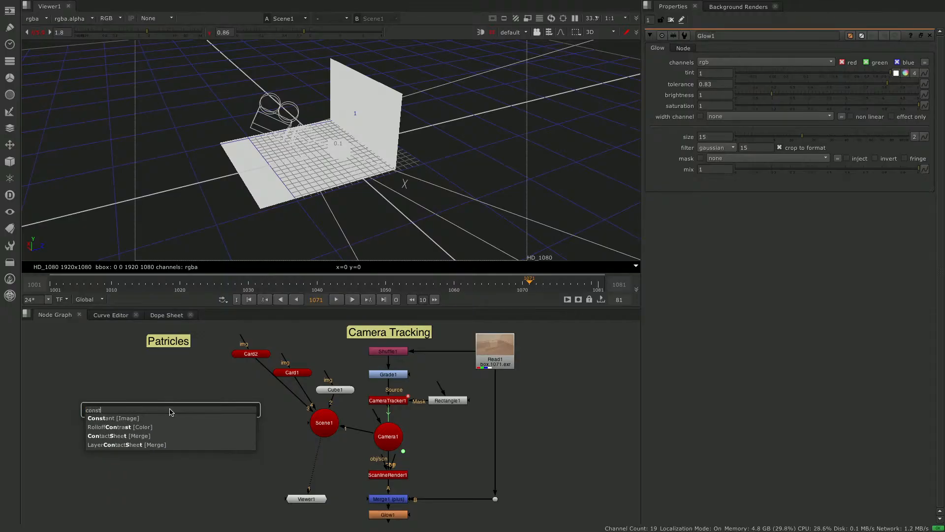
key(Return)
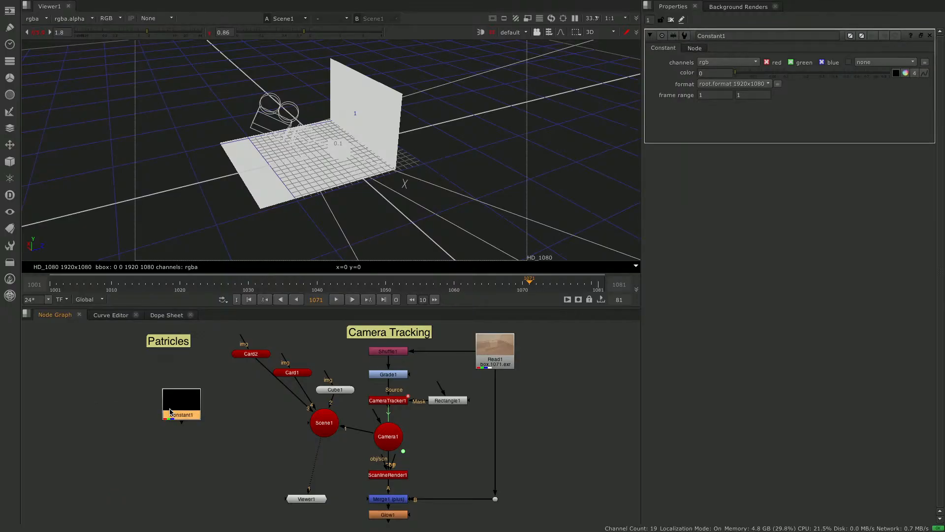
click(736, 86)
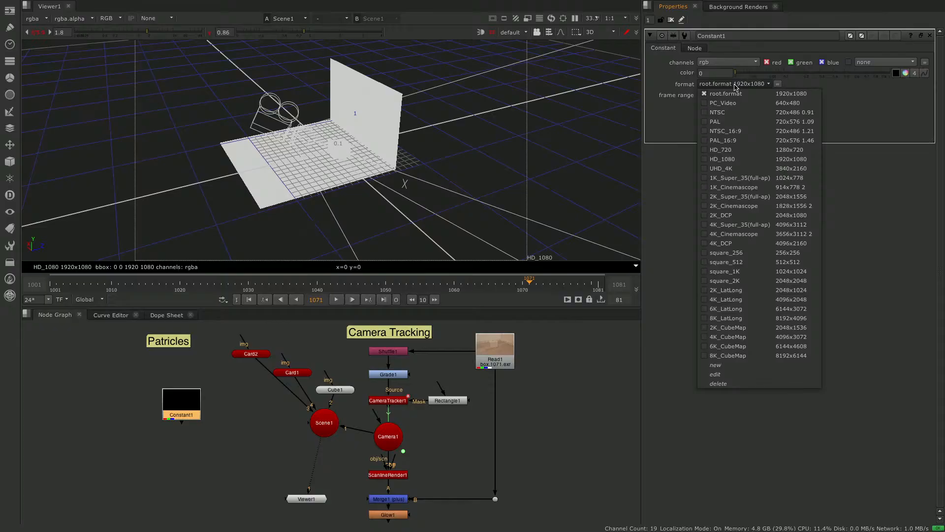
click(750, 253)
drag(183, 406, 168, 397)
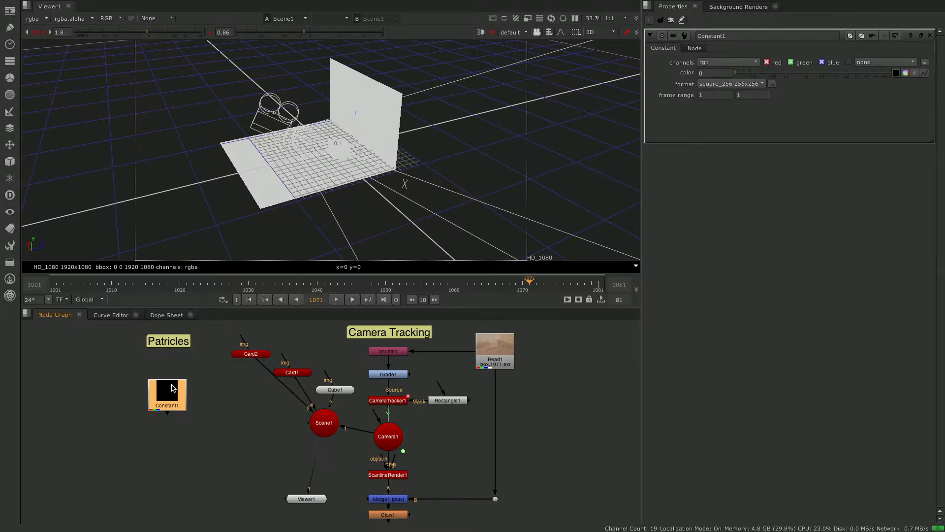
Correct the misspelled sticky note label to "Particles" and move the Constant node up closer beneath it
click(187, 341)
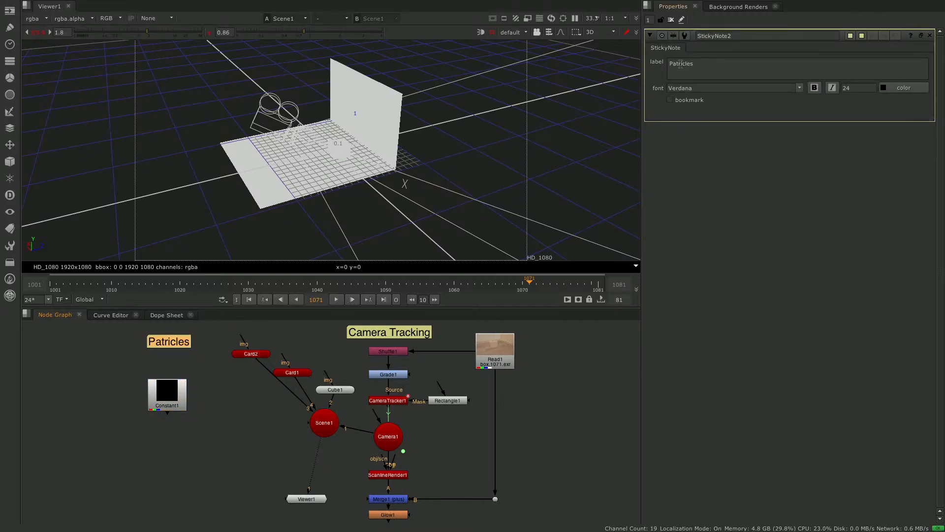
click(681, 64)
key(BackSpace)
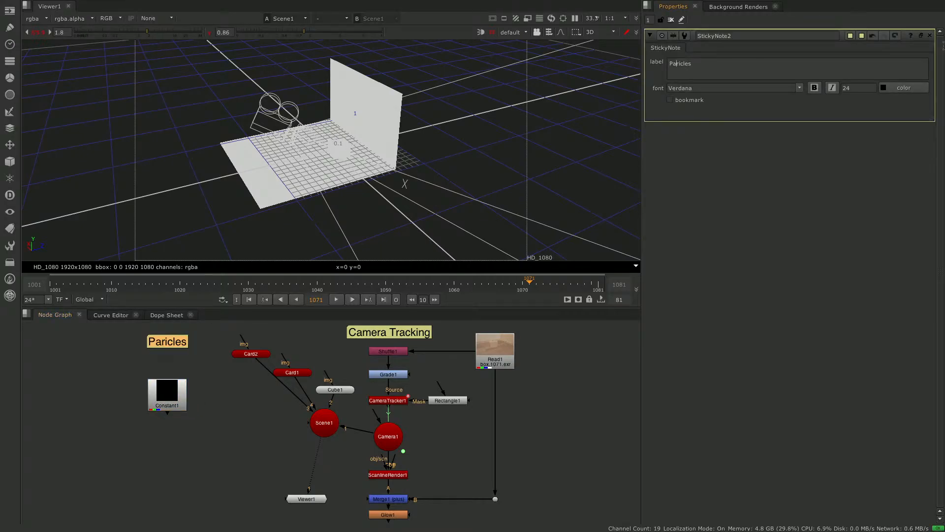
text(t)
drag(176, 402, 177, 383)
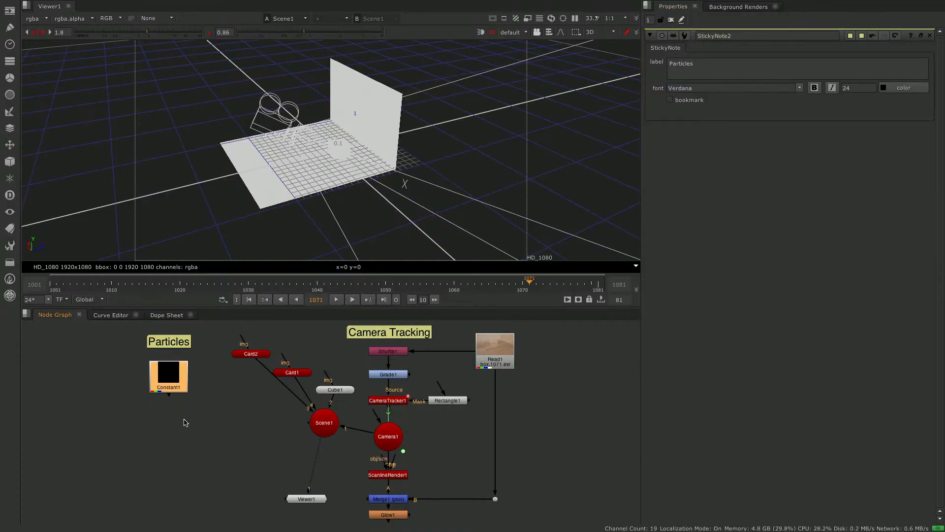
Add a Radial node, connect it below the Constant node and show it in the viewer
click(185, 422)
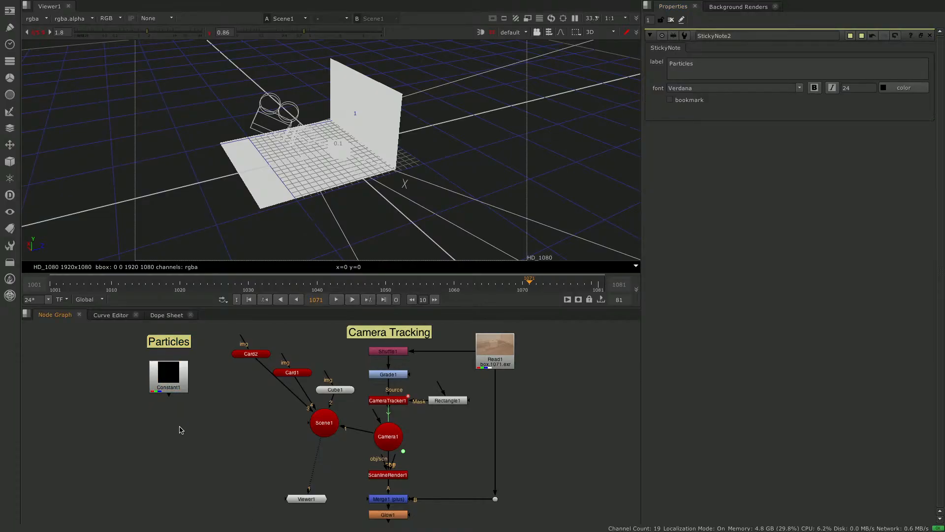
key(Tab)
text(radial)
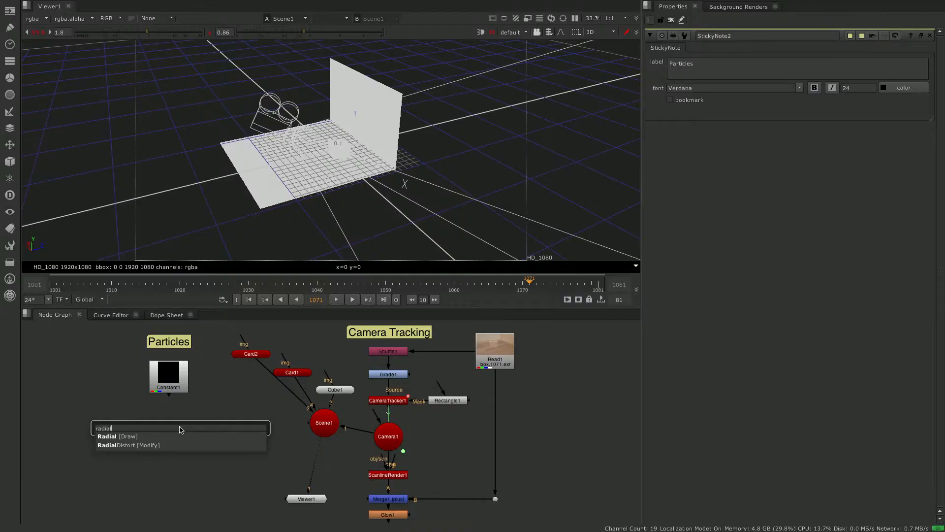
key(Down)
key(Return)
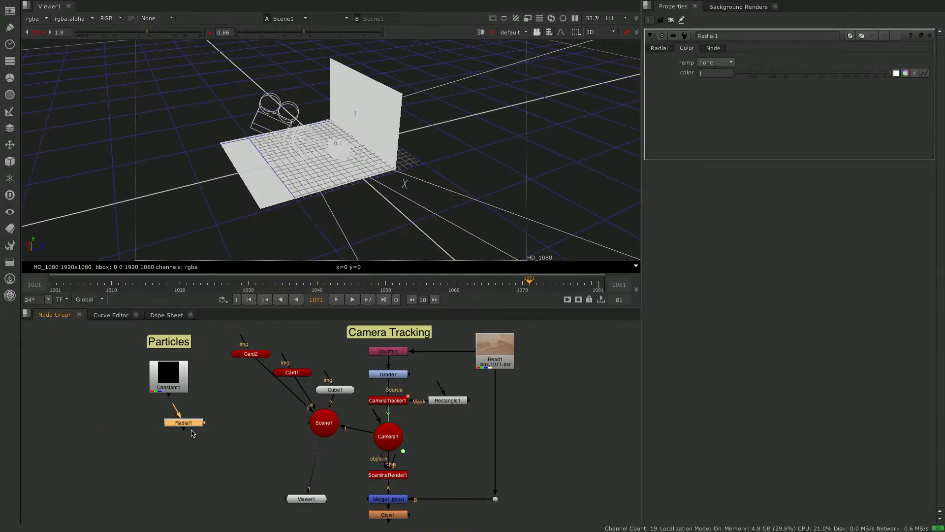
drag(192, 425, 179, 416)
key(1)
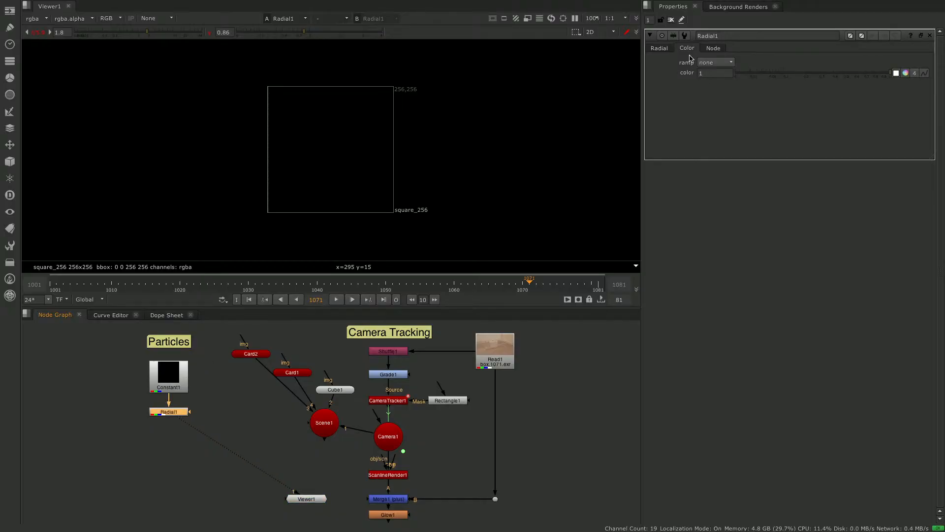
Set the Radial's area to x 0, y 0, r 256, t 256 so it fills the square format
click(668, 48)
drag(693, 126, 686, 125)
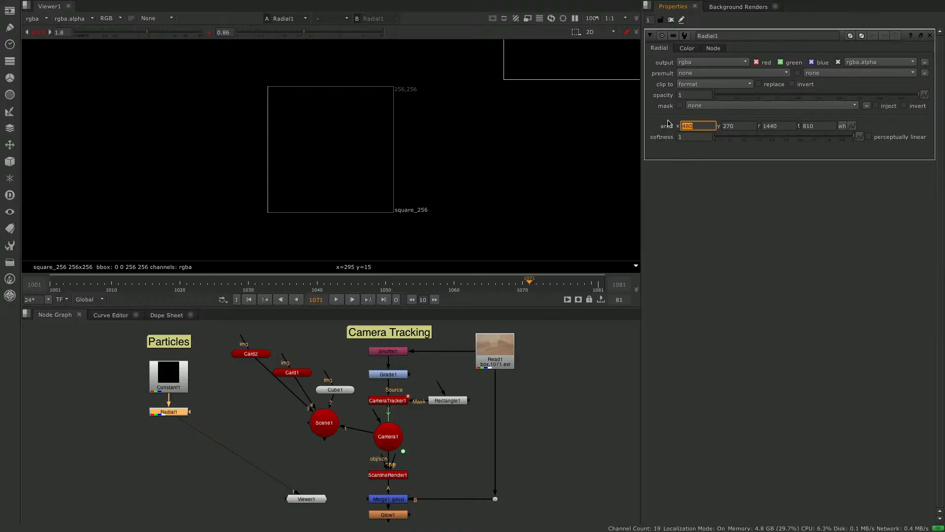
key(Tab)
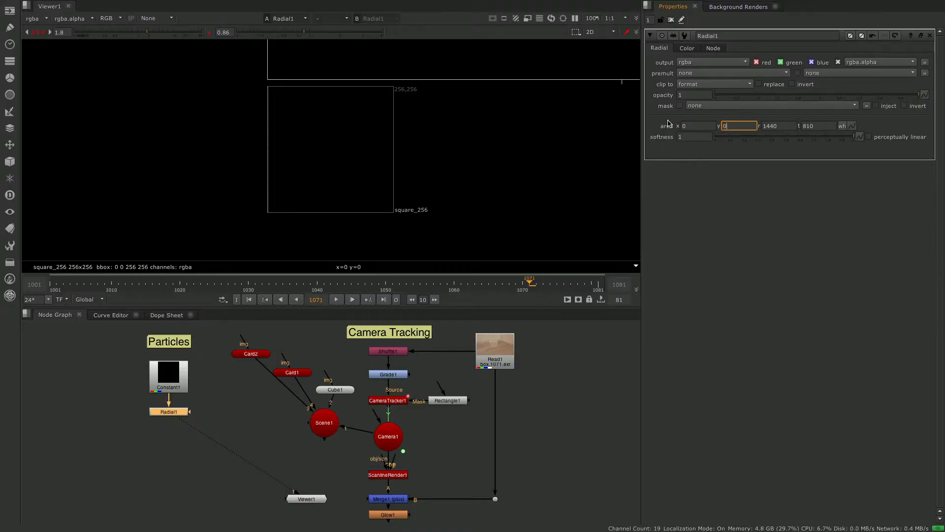
key(Tab)
text(2)
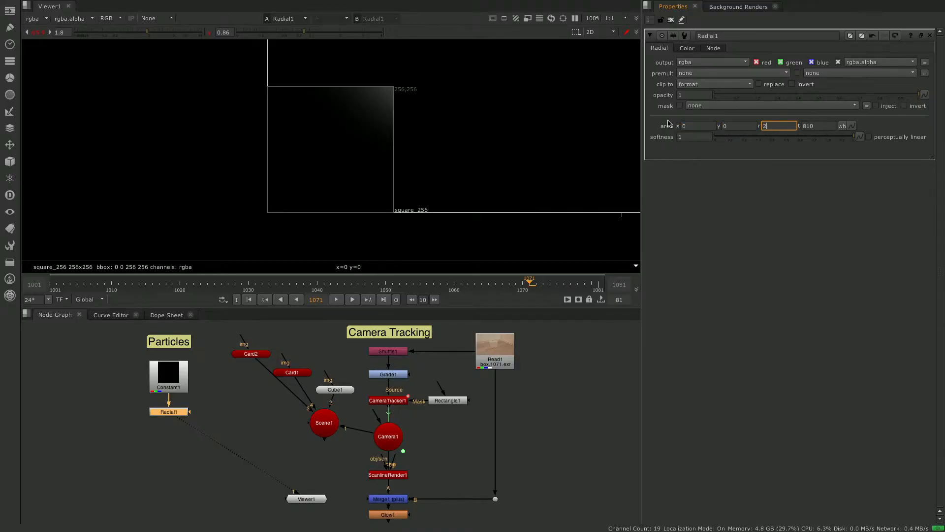
text(56)
key(Tab)
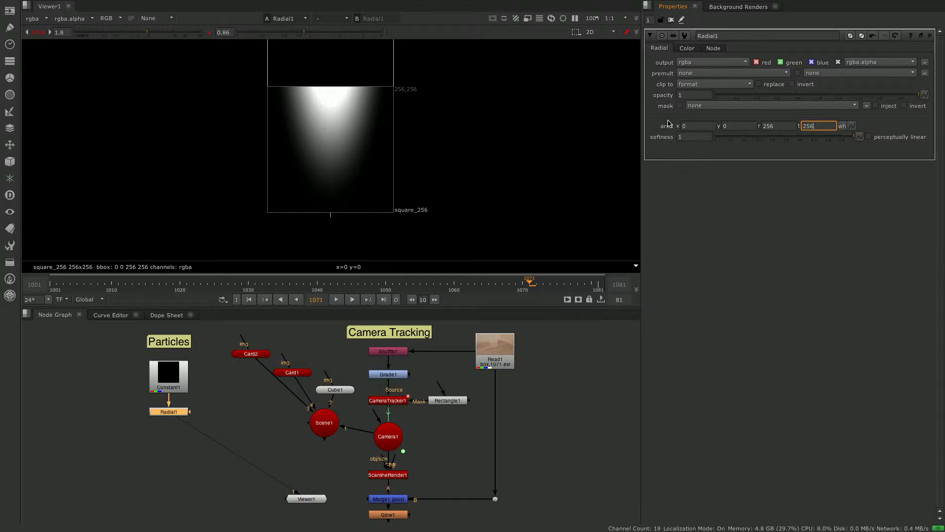
text(256)
key(Return)
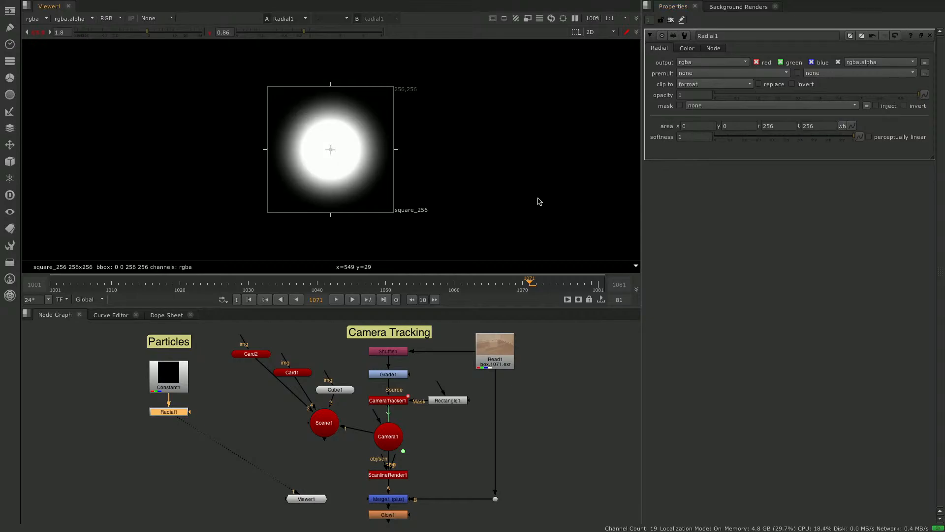
key(f)
Color the Radial warm orange with the temperature at -1, giving red 1.5, green 1 and blue 0.5
click(180, 467)
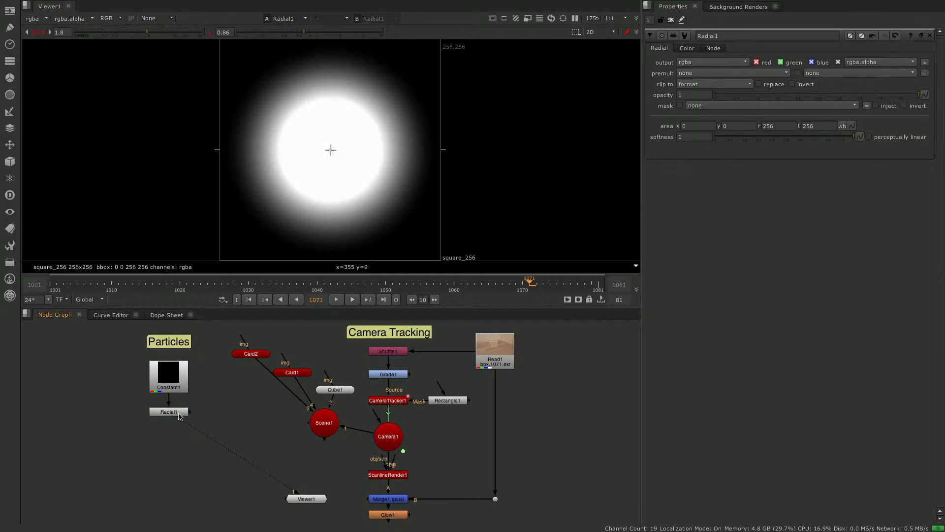
click(697, 51)
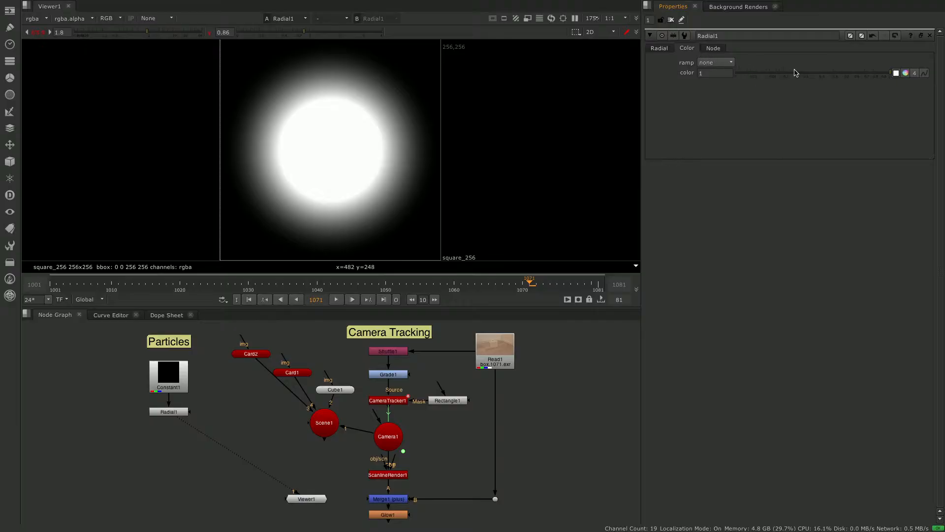
click(905, 73)
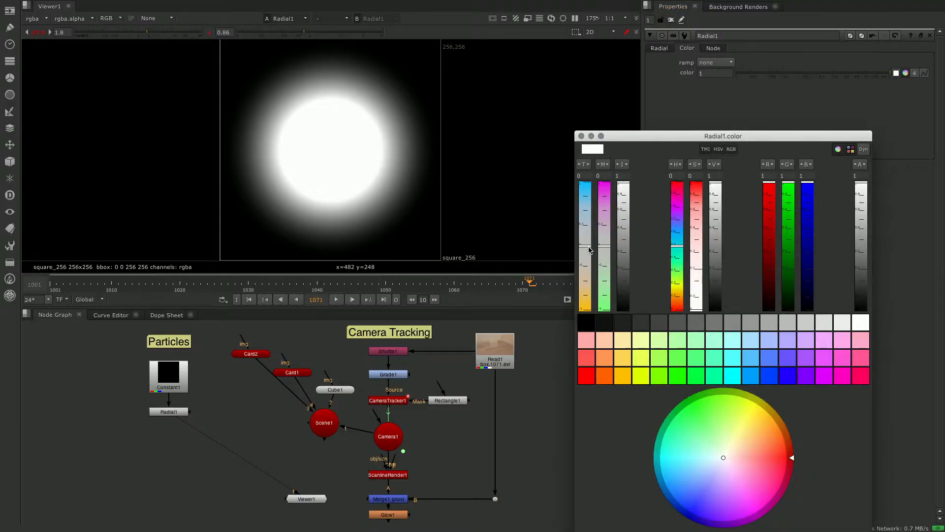
drag(588, 247, 586, 315)
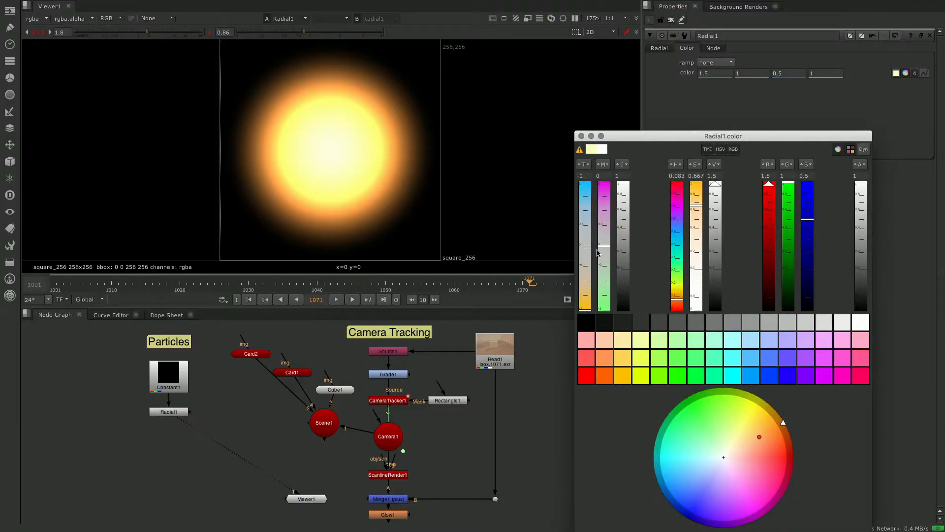
click(581, 136)
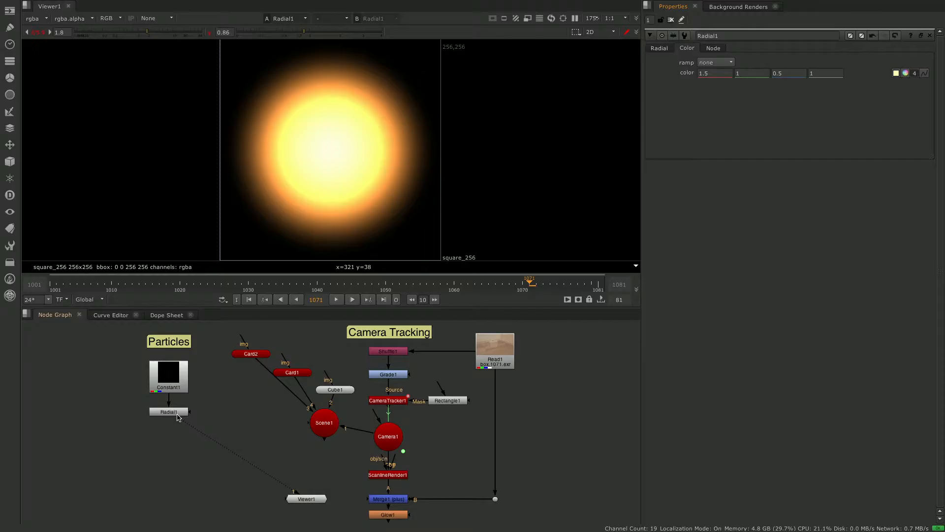
drag(178, 417, 178, 416)
Add a ParticleEmitter node in the empty area below the Radial node
click(232, 424)
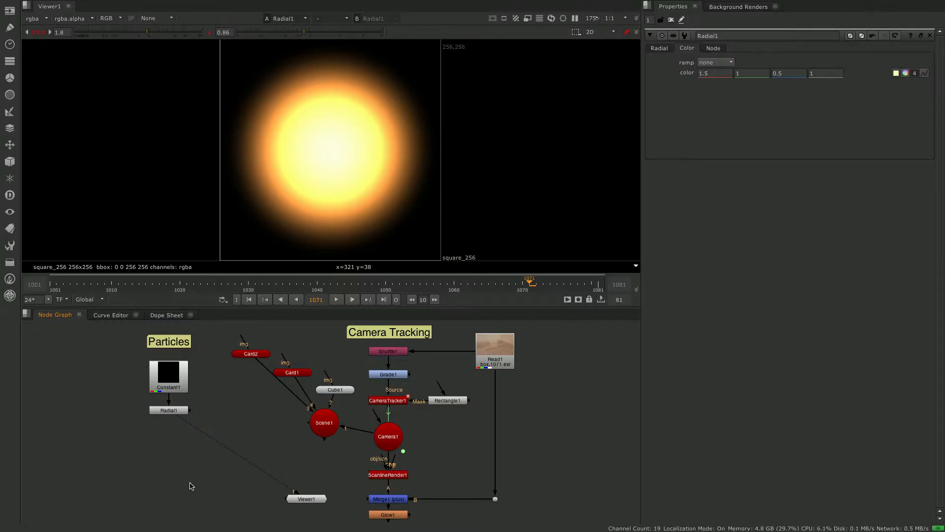
key(Tab)
text(pa)
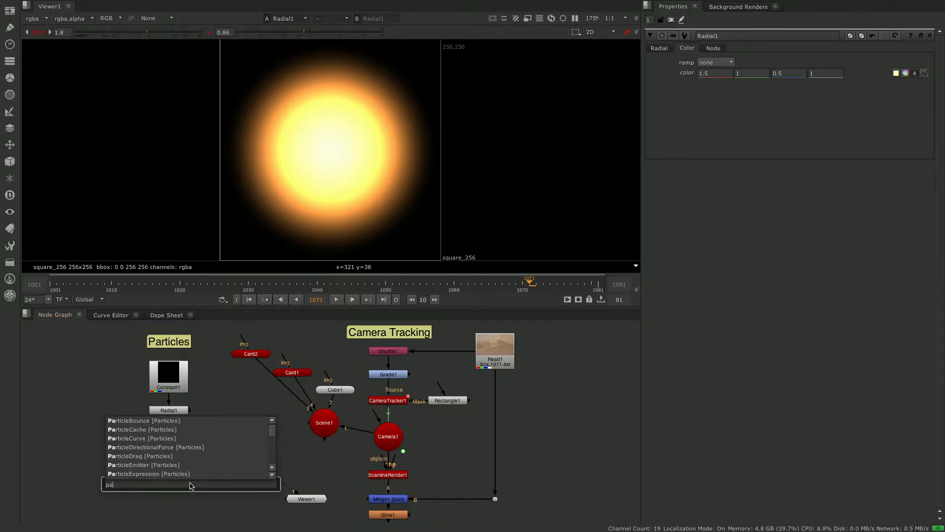
text(rticleemitter)
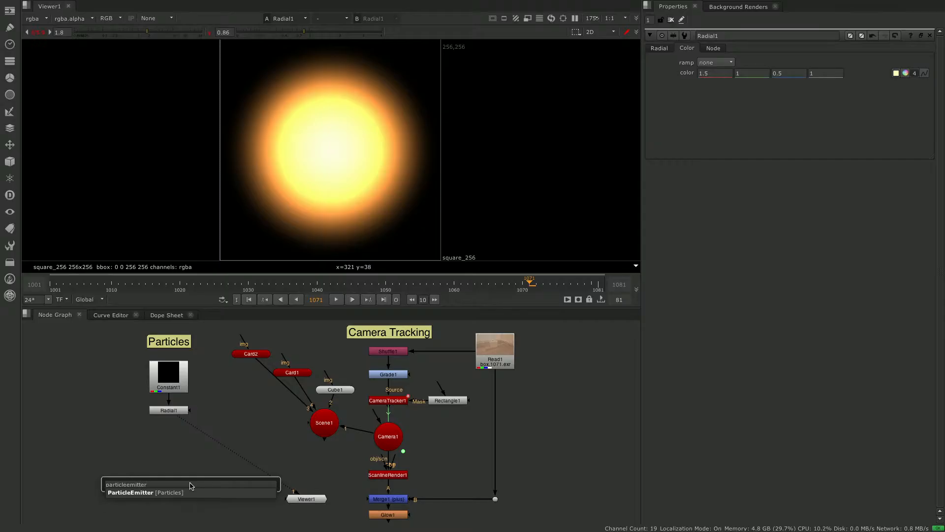
key(Return)
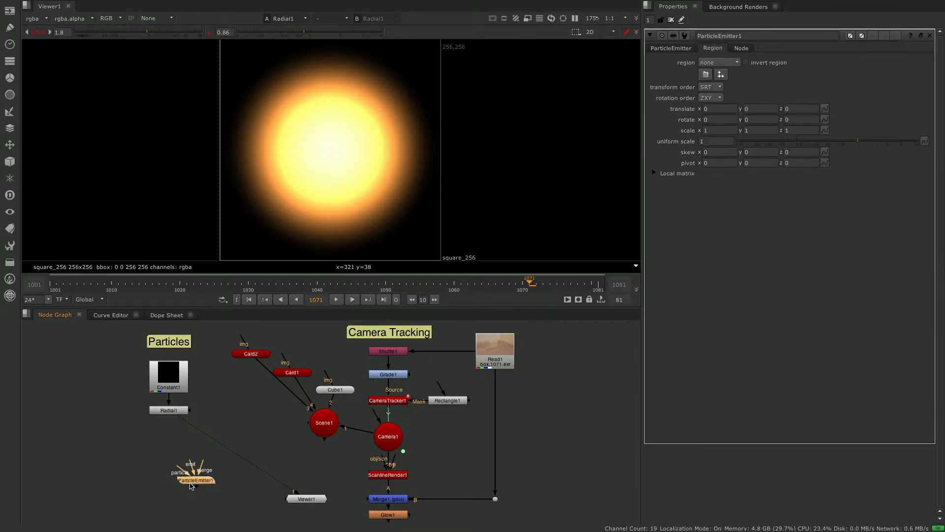
Connect the ParticleEmitter's particle input to the Radial and its output to ScanlineRender1's obj/scn input, aligning it level with ScanlineRender1
drag(192, 463, 174, 412)
drag(204, 482, 178, 443)
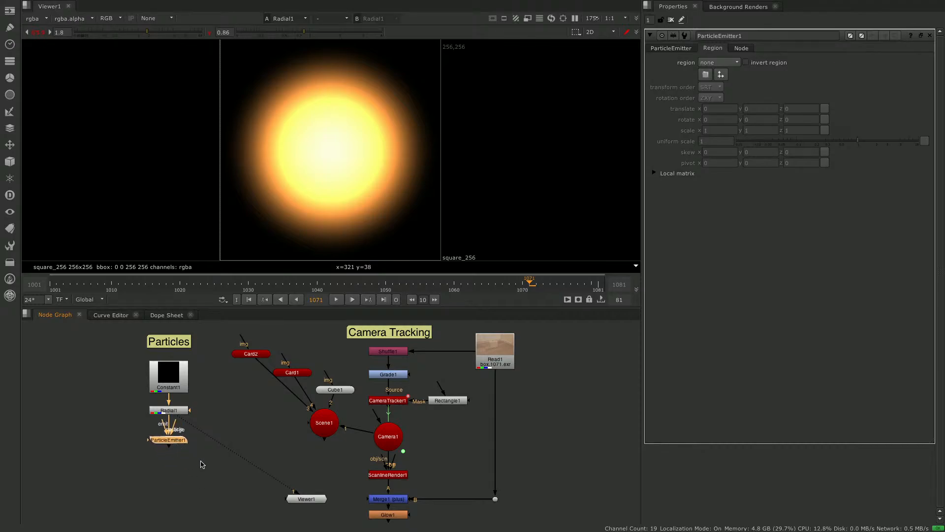
drag(170, 447, 381, 477)
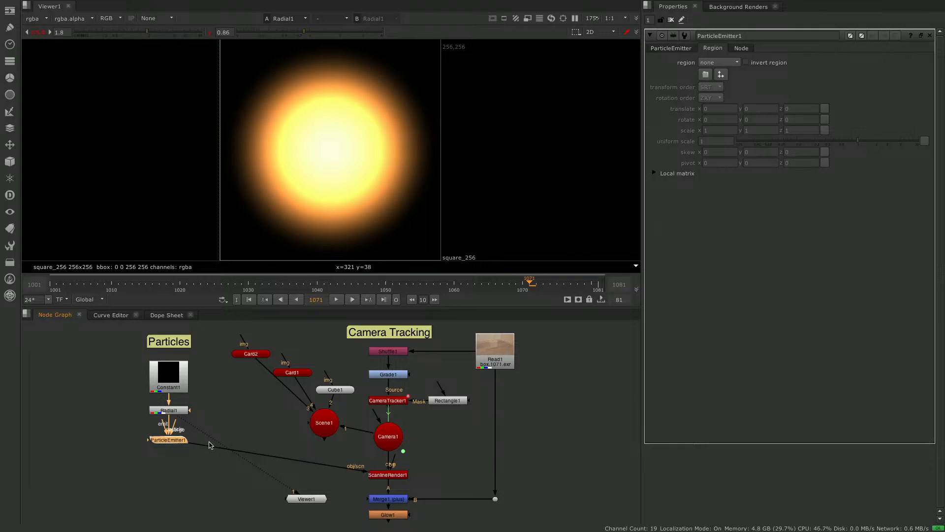
drag(172, 441, 172, 477)
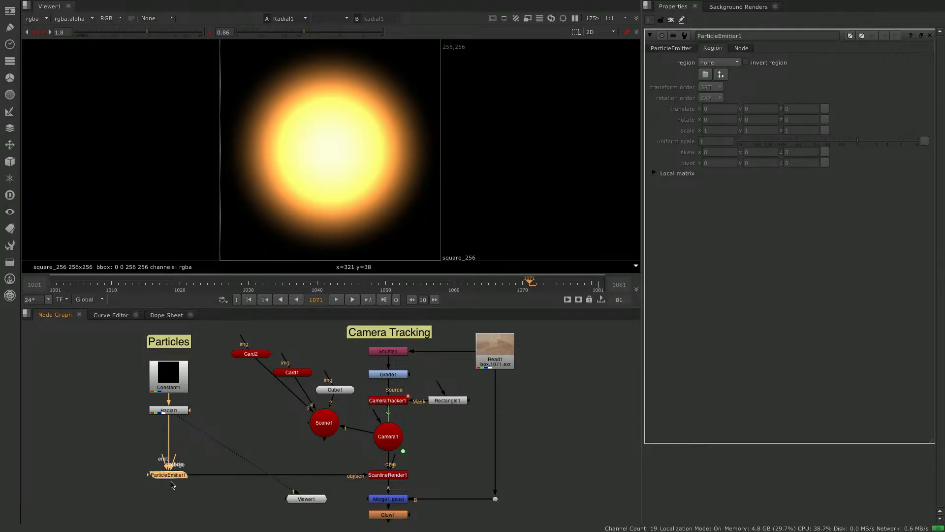
Show the Merge1 output in the viewer to inspect the rendered particles over the box footage
click(388, 476)
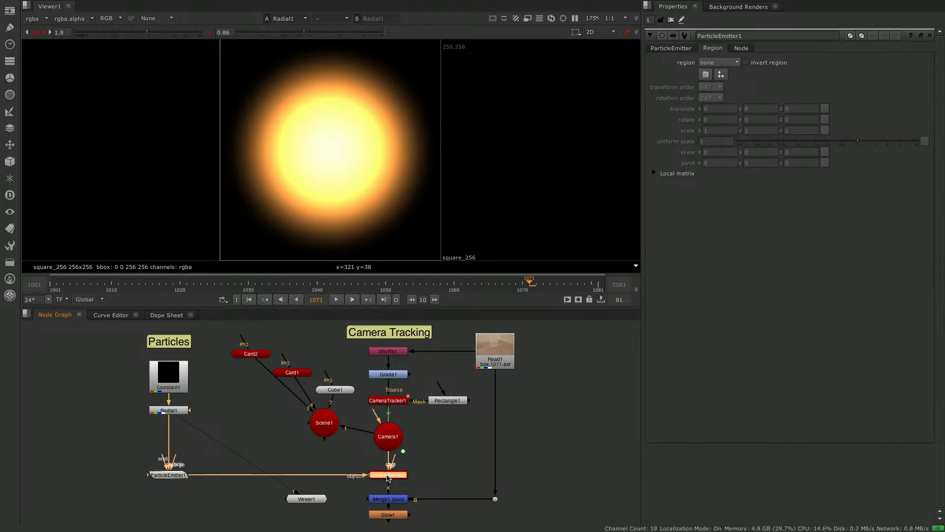
click(394, 500)
key(1)
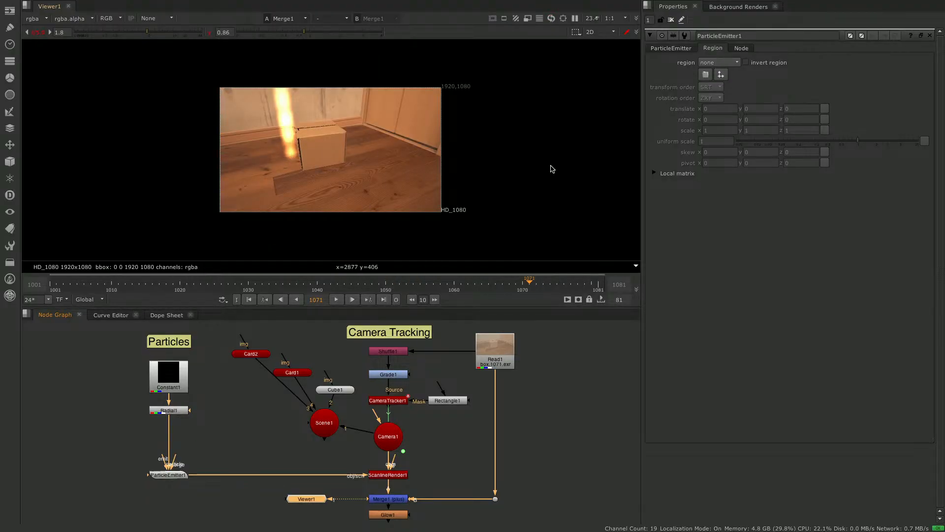
key(plus)
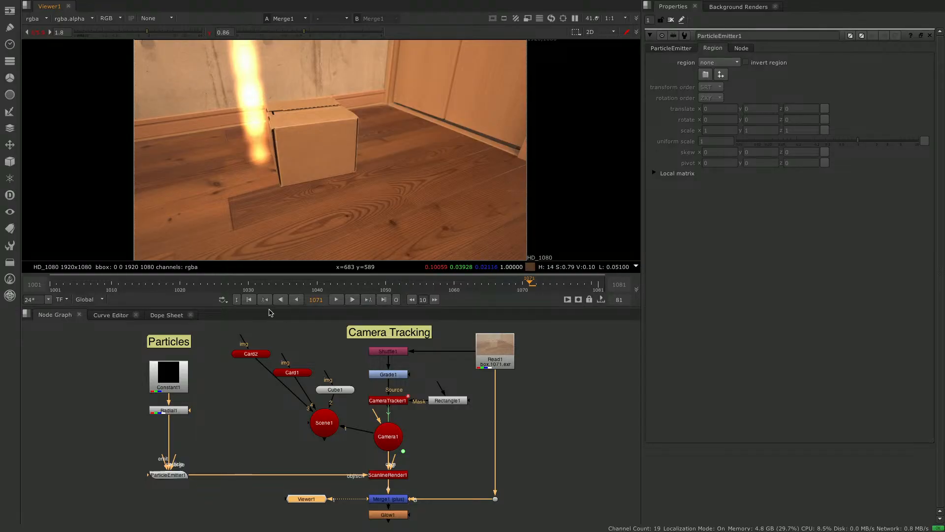
Enable a sphere region on the ParticleEmitter to set its translate y to 0.5, and switch the region back to none
click(182, 467)
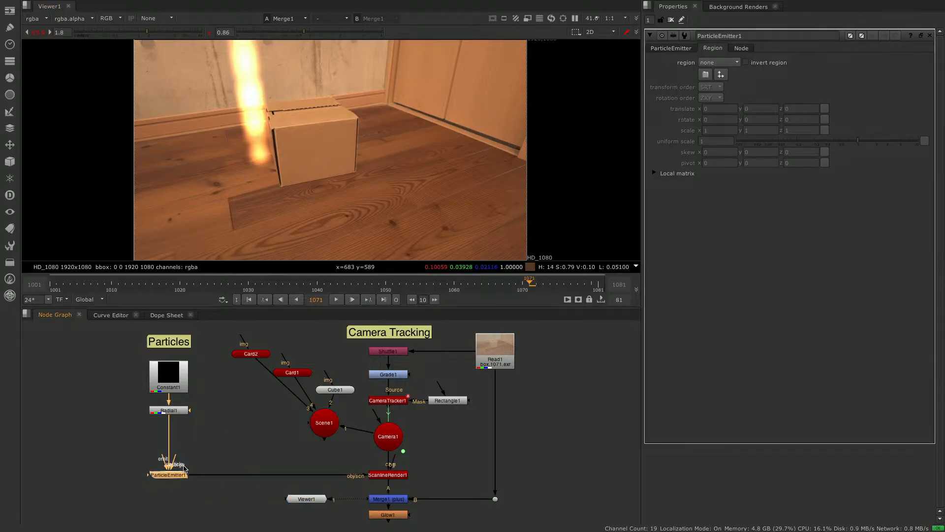
click(725, 63)
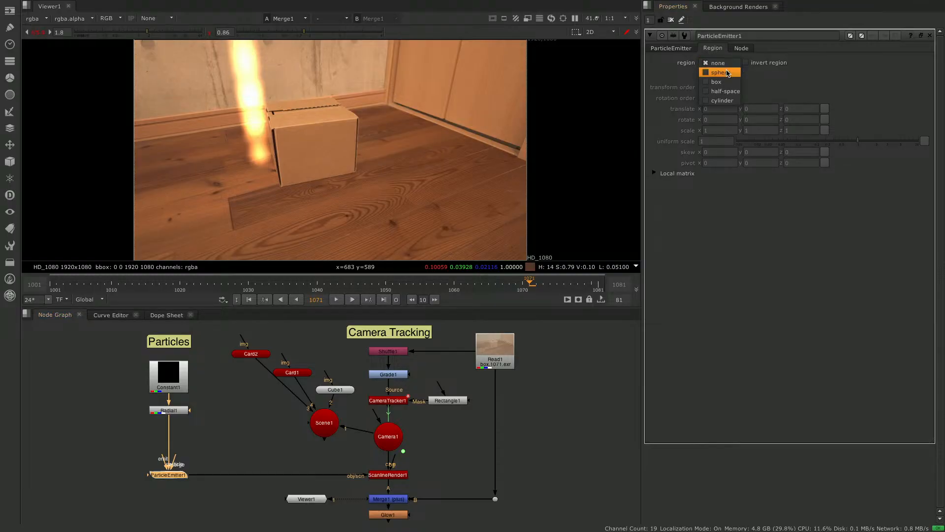
click(729, 73)
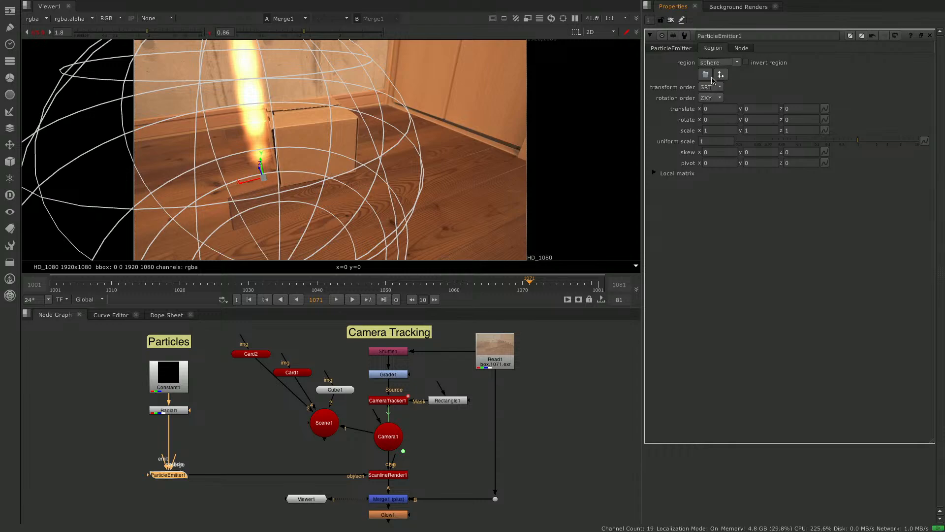
click(751, 109)
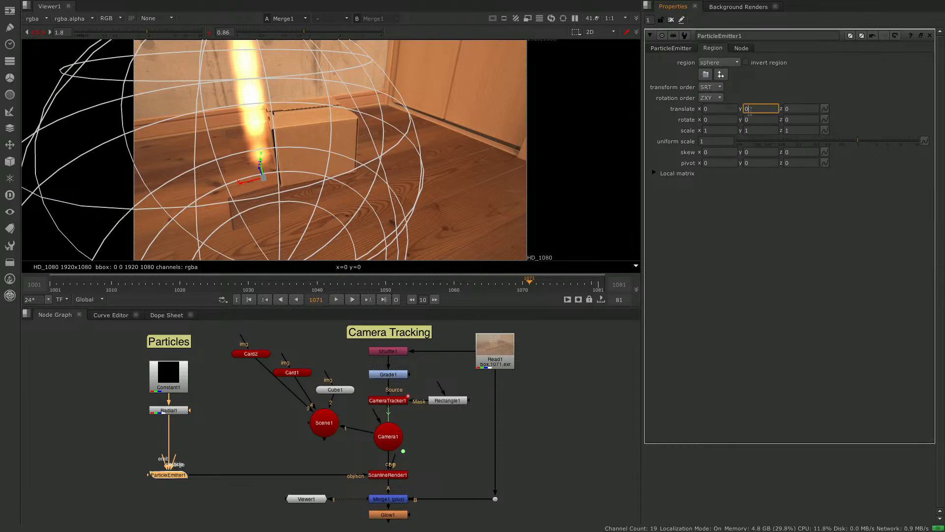
text(.5)
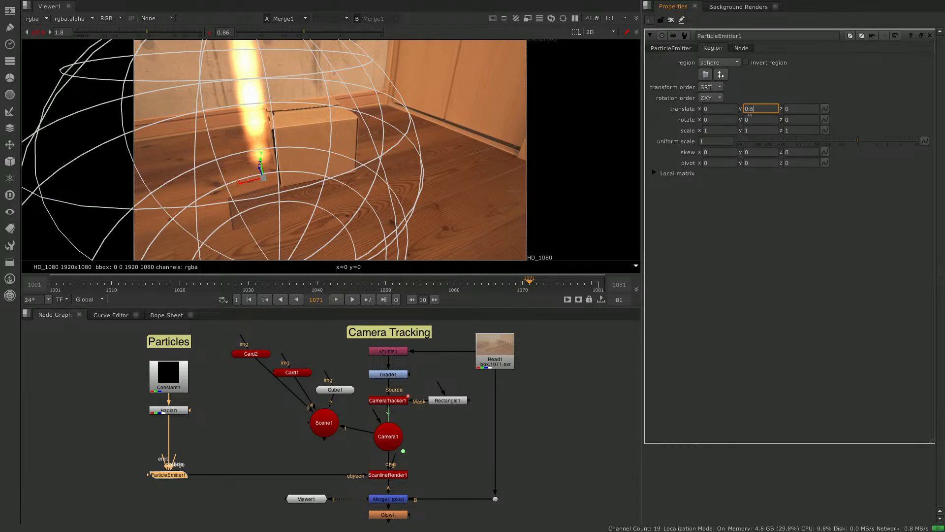
key(Return)
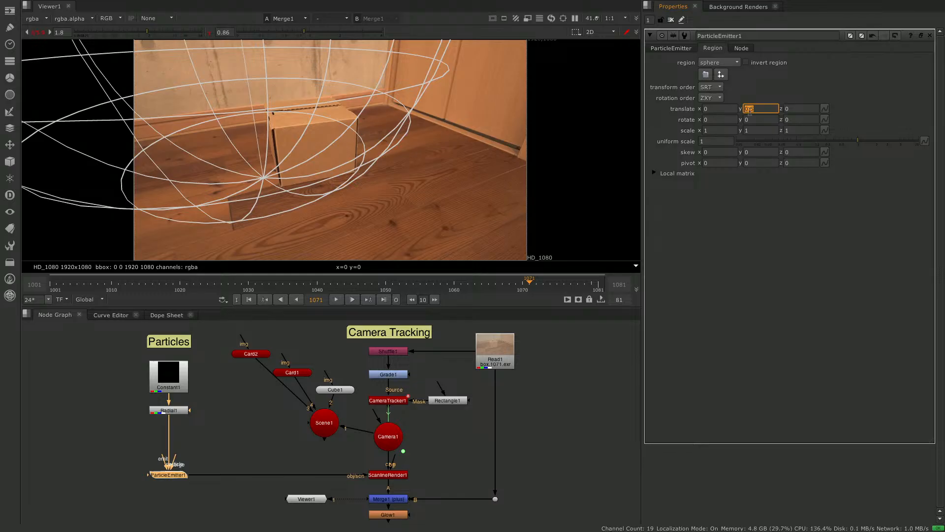
click(734, 64)
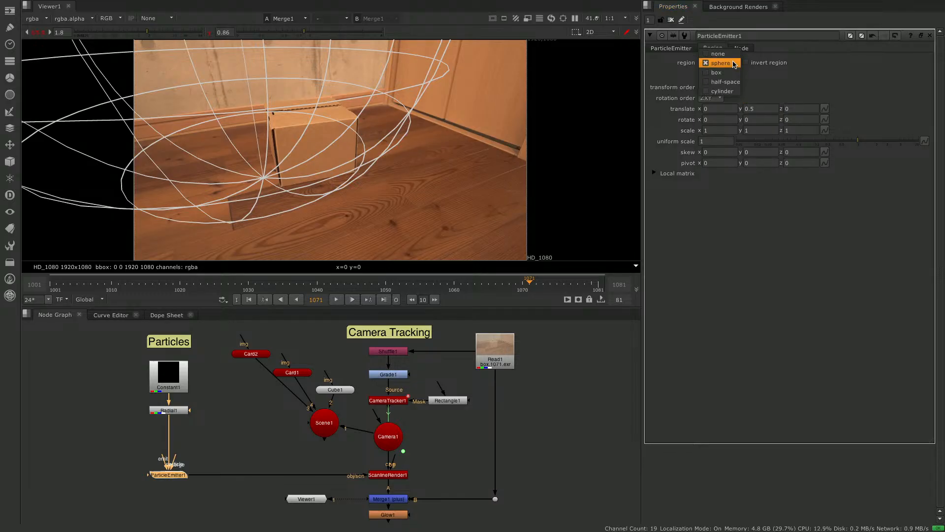
click(718, 54)
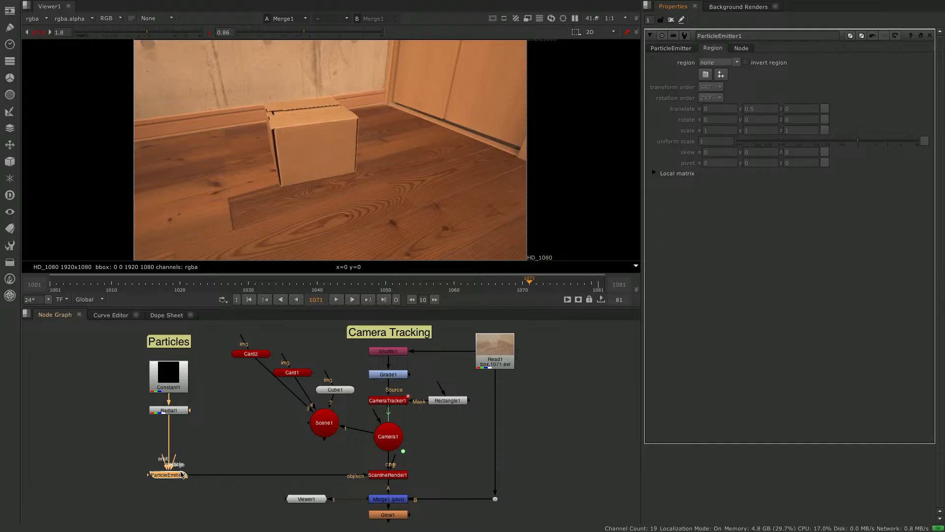
Show the ParticleEmitter in the 3D viewer together with the Scene1 geometry to check where the particles start
key(1)
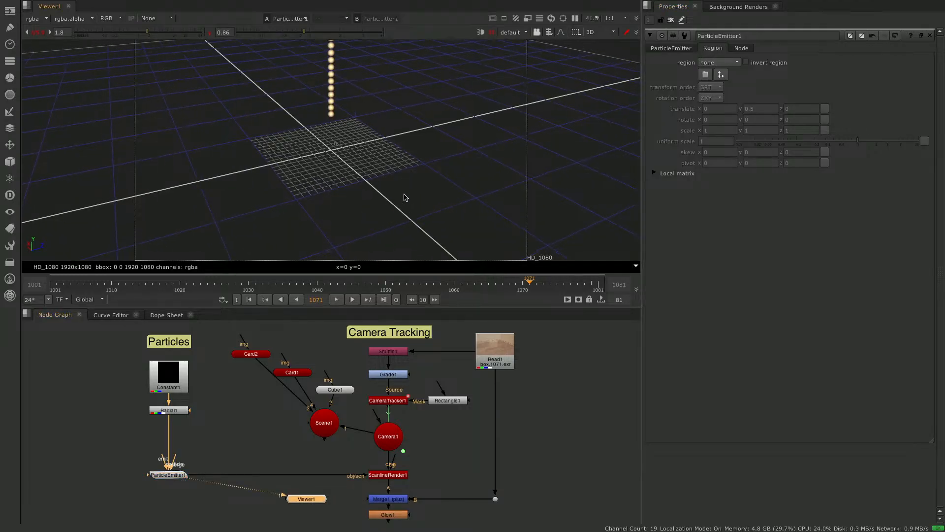
click(329, 428)
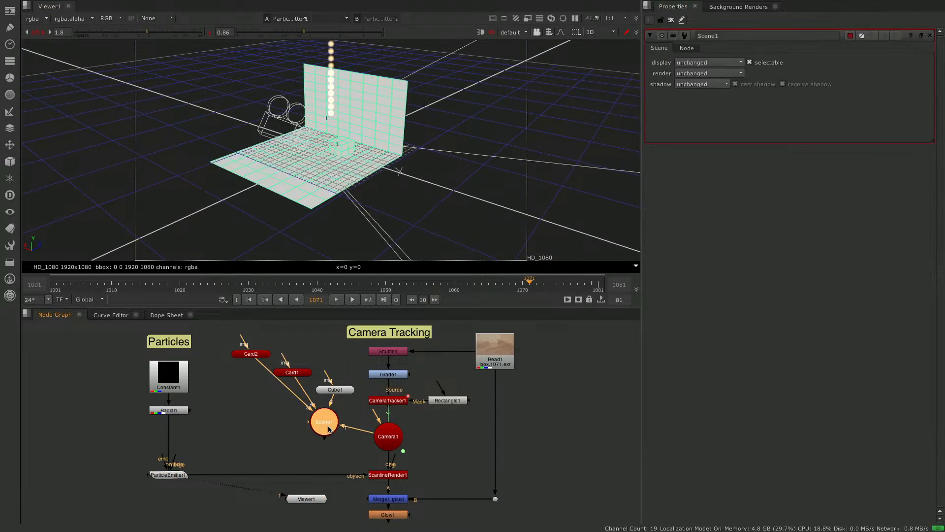
mouse_move(447, 205)
ctrl+mouse_down()
mouse_move(465, 188)
mouse_move(522, 172)
mouse_move(436, 196)
mouse_move(491, 181)
mouse_move(448, 194)
ctrl+mouse_up()
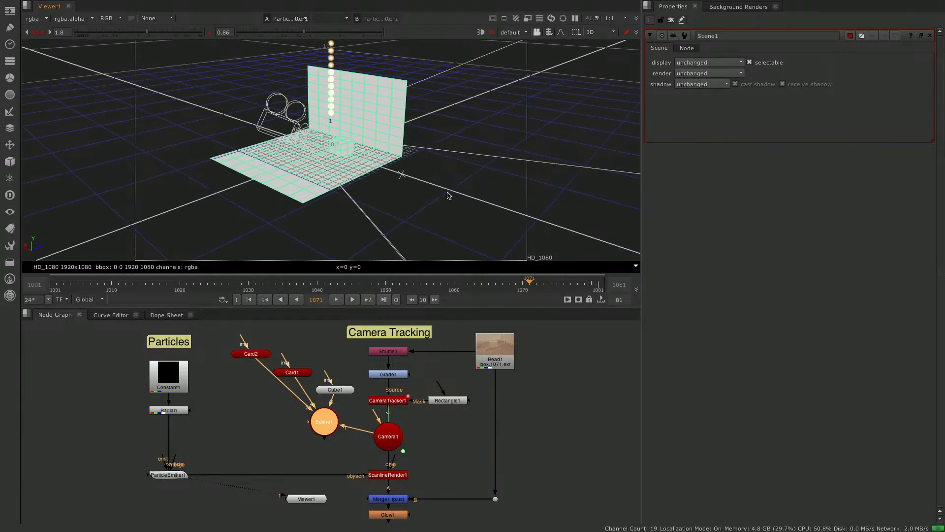
Set the ParticleEmitter's velocity to 0
double_click(170, 475)
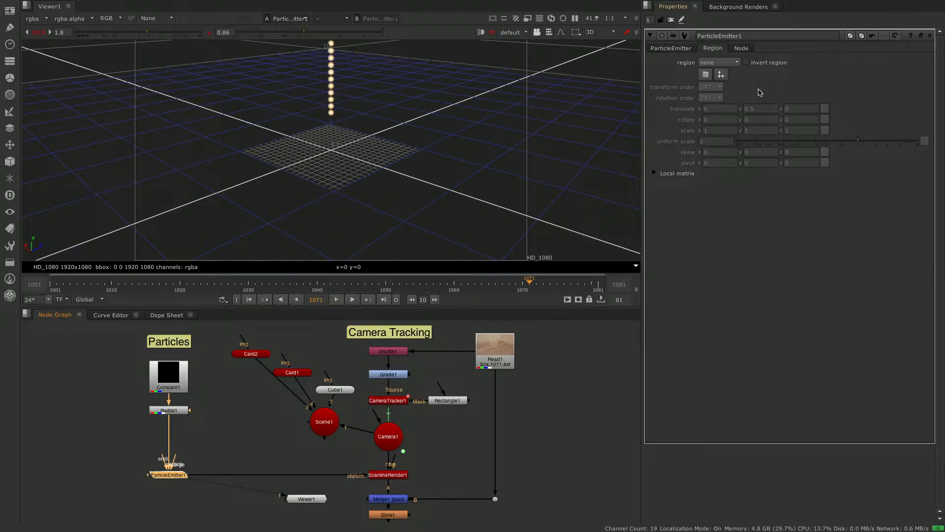
click(683, 48)
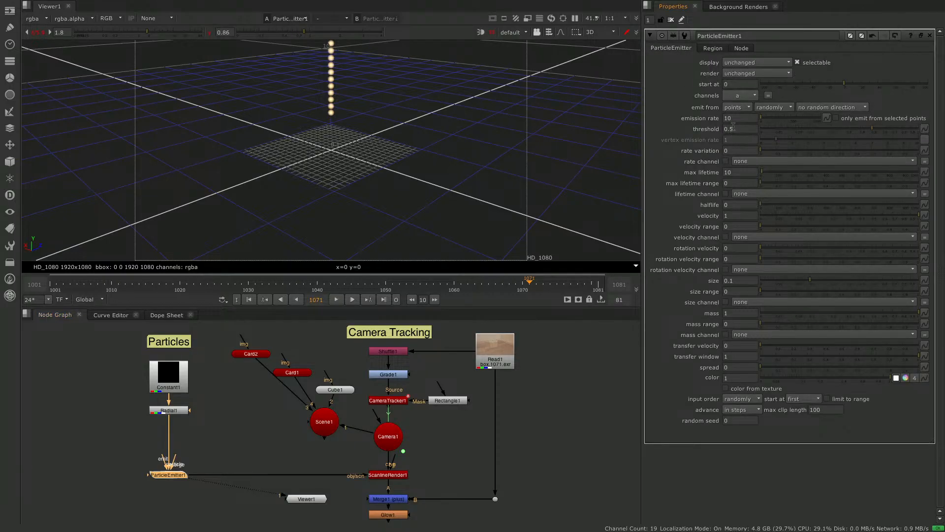
click(732, 215)
key(Return)
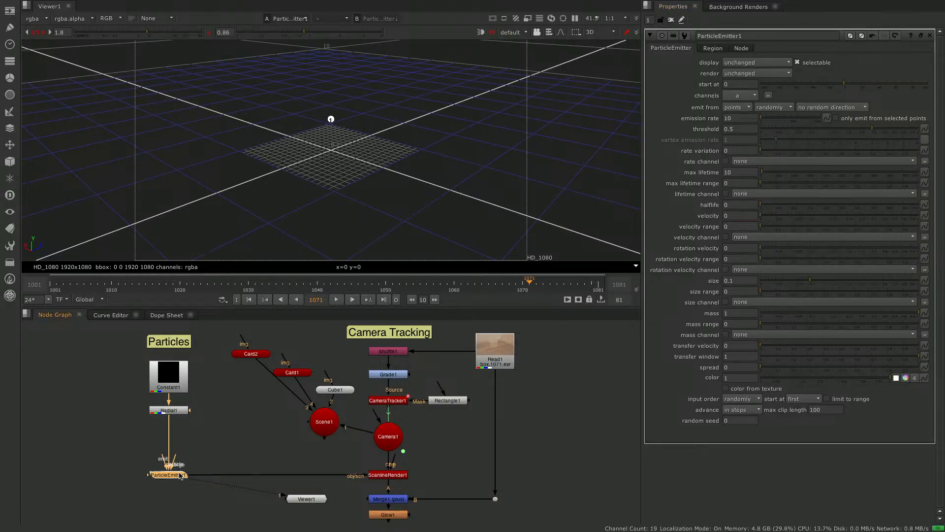
Move the ParticleEmitter up closer to the Radial and add a ParticleDirectionalForce node below it
drag(182, 482, 182, 457)
click(223, 421)
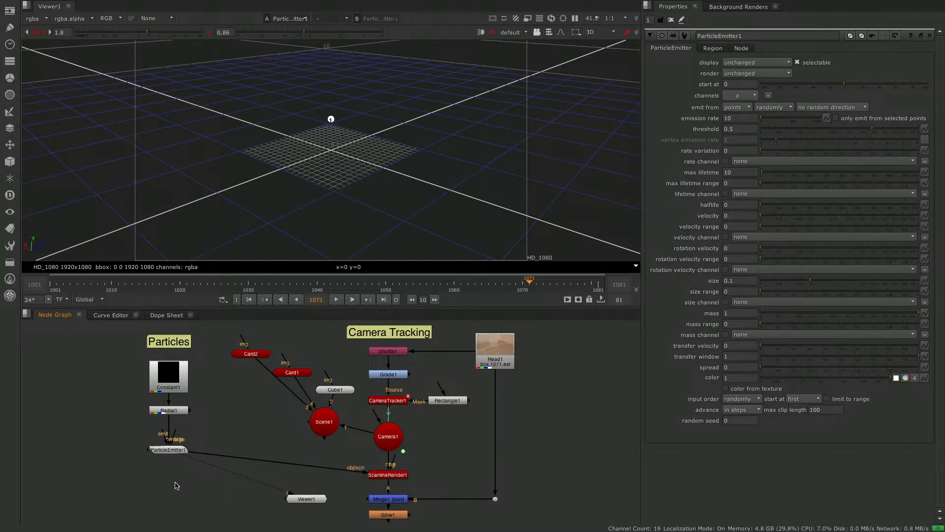
key(Tab)
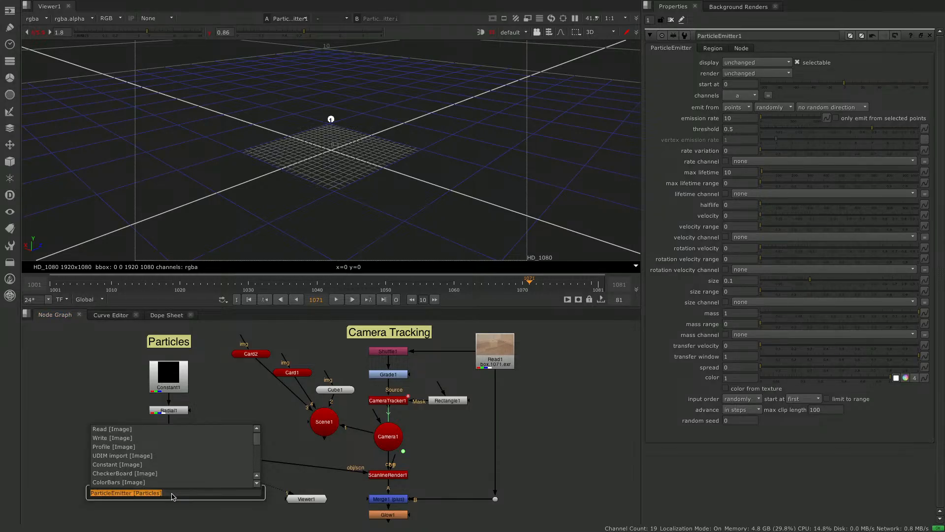
text(partci)
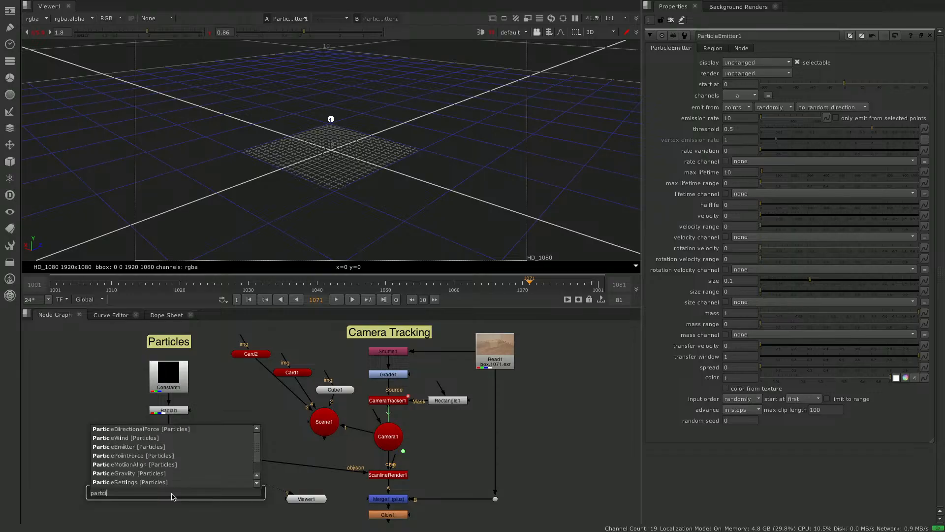
text(lefo)
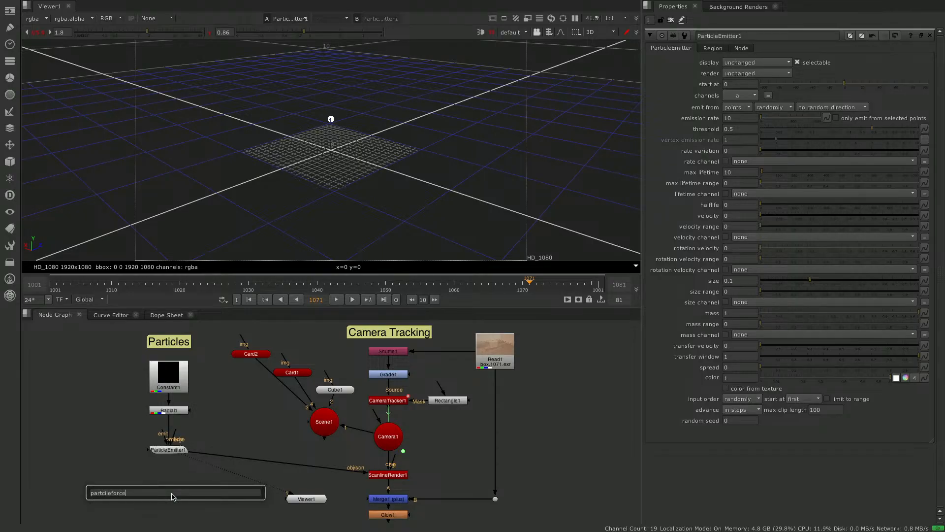
text(rce)
key(BackSpace)
key(BackSpace)
key(BackSpace)
key(BackSpace)
key(BackSpace)
key(BackSpace)
key(BackSpace)
key(BackSpace)
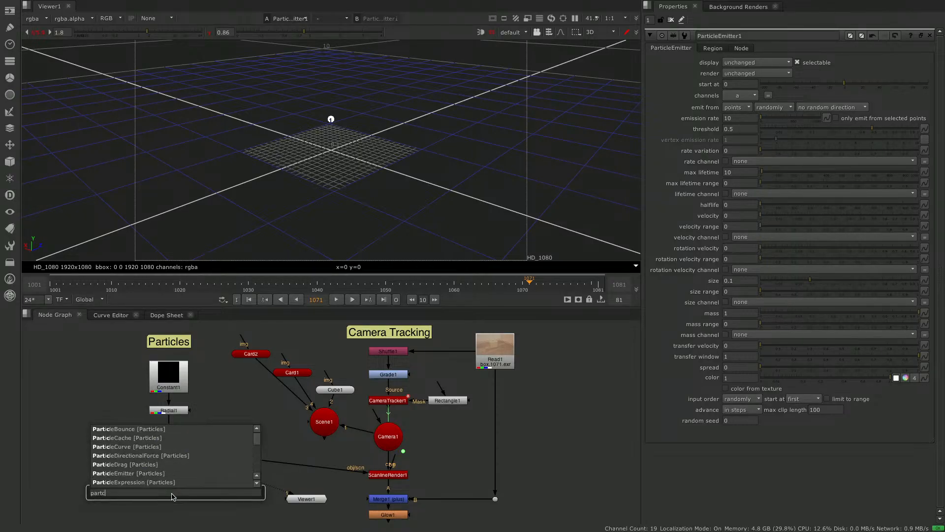
key(Down)
key(Down)
key(Down)
key(Down)
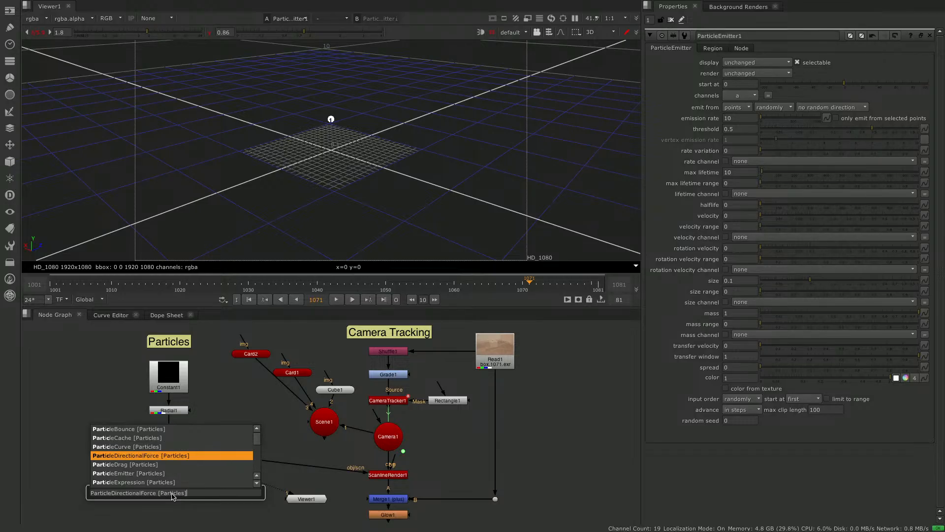
key(Return)
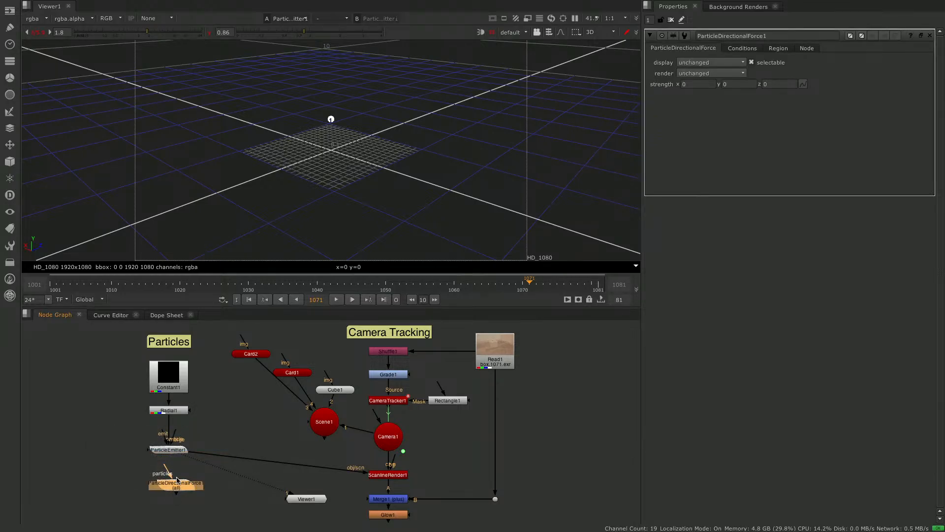
Insert the ParticleDirectionalForce between the ParticleEmitter and ScanlineRender1's obj/scn input, aligned directly under the emitter
drag(166, 470, 172, 449)
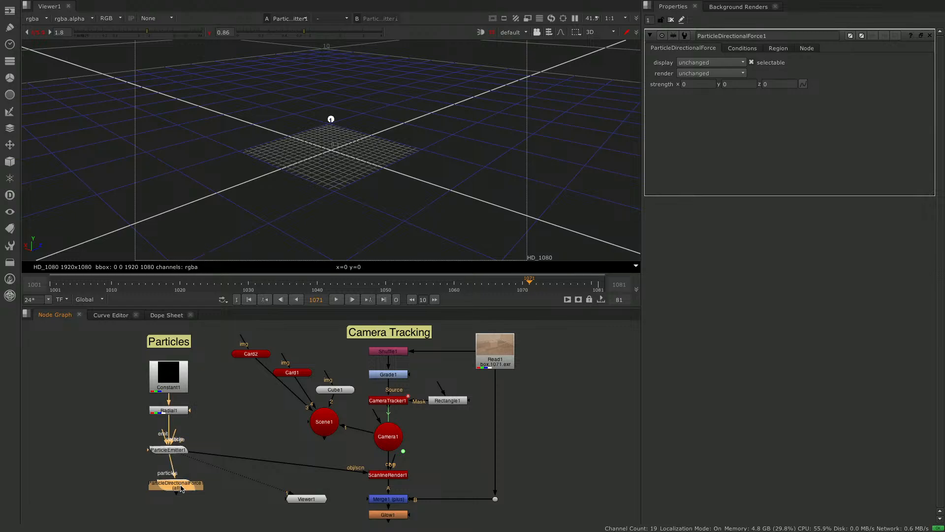
drag(182, 485, 174, 476)
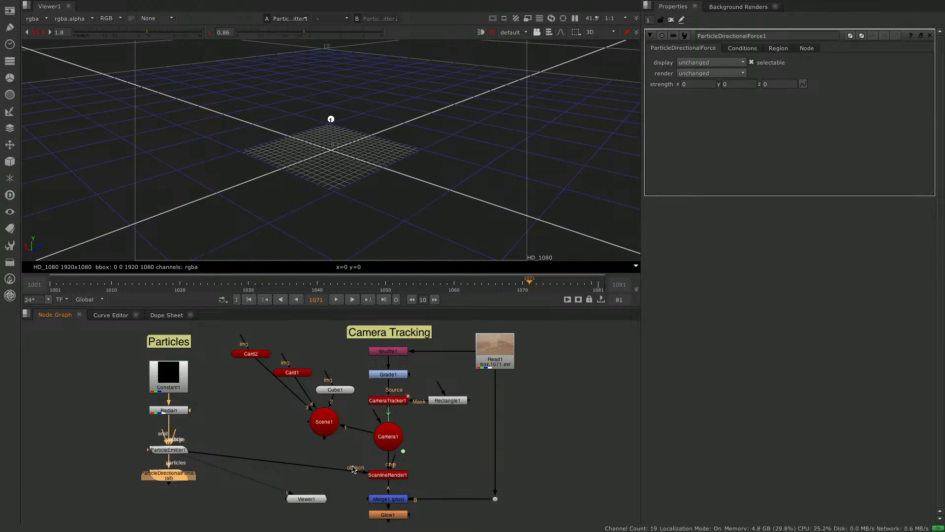
drag(364, 473, 346, 457)
drag(168, 483, 381, 476)
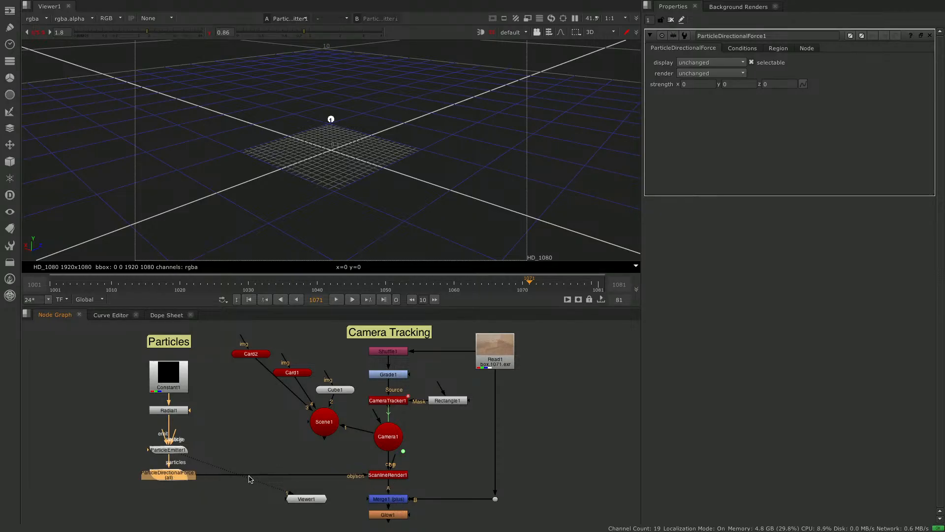
Set the ParticleEmitter's emission rate to 1 and max lifetime to 50, and play the timeline briefly to check it
double_click(178, 451)
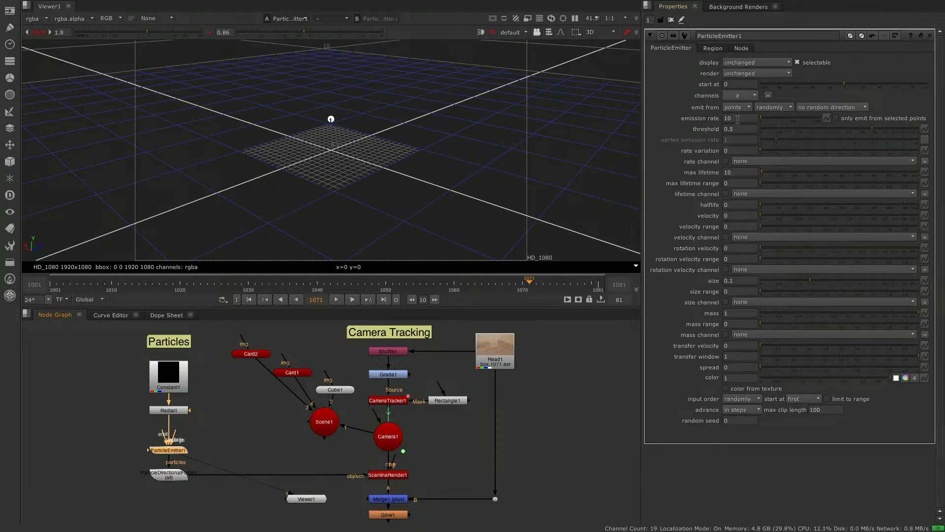
double_click(737, 119)
key(Return)
double_click(738, 172)
click(336, 300)
click(336, 299)
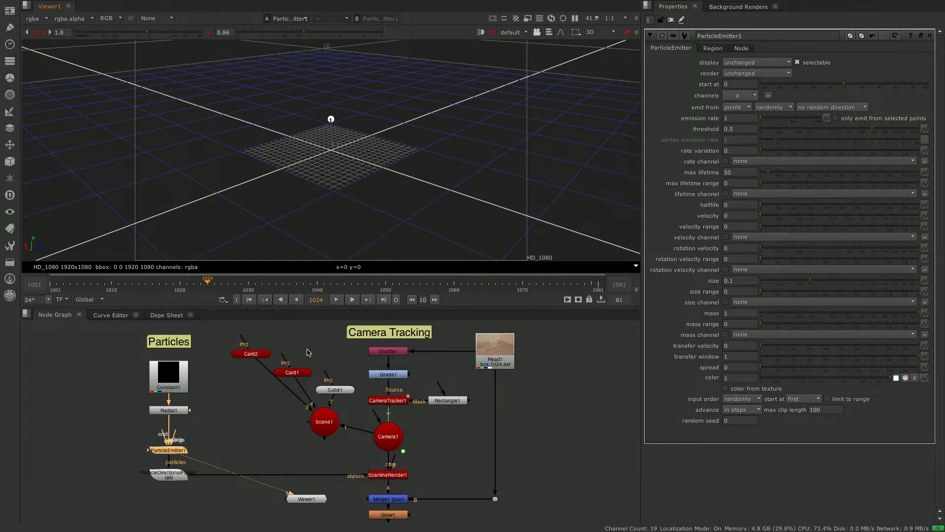
Set the ParticleDirectionalForce's strength y to -0.001
click(178, 477)
click(737, 84)
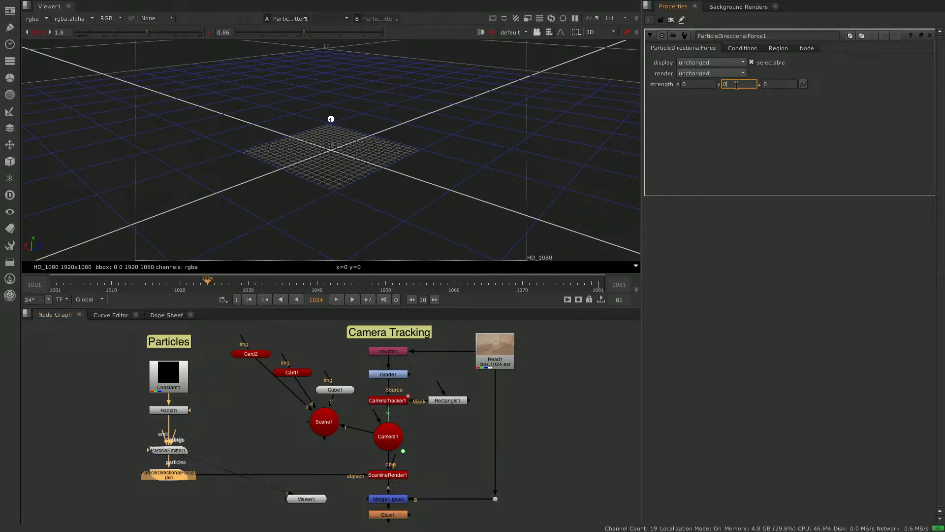
key(BackSpace)
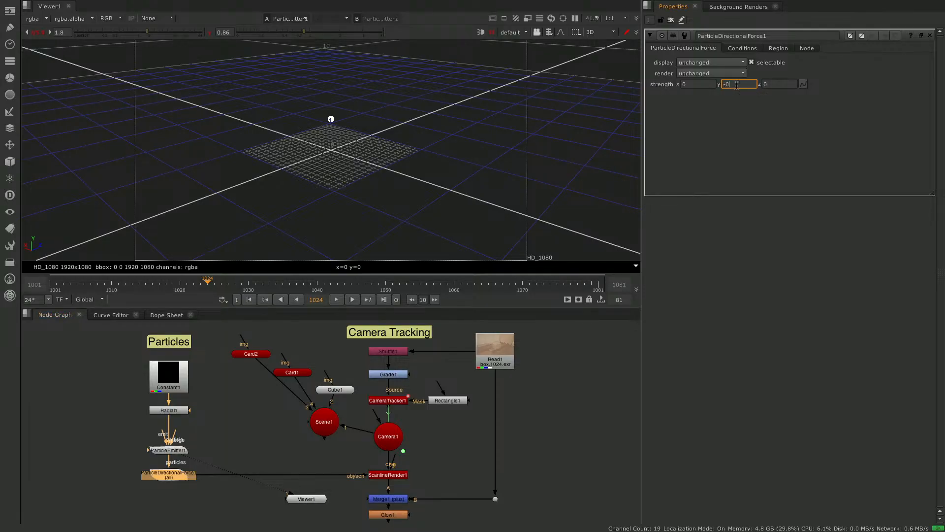
key(Return)
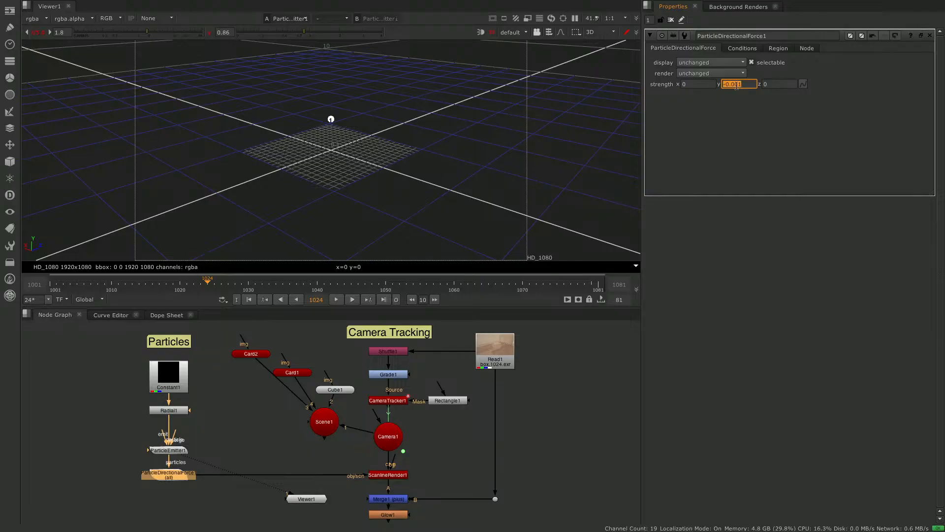
Display the ParticleDirectionalForce output in the viewer and play the timeline to check how the particles fall
click(747, 85)
click(336, 299)
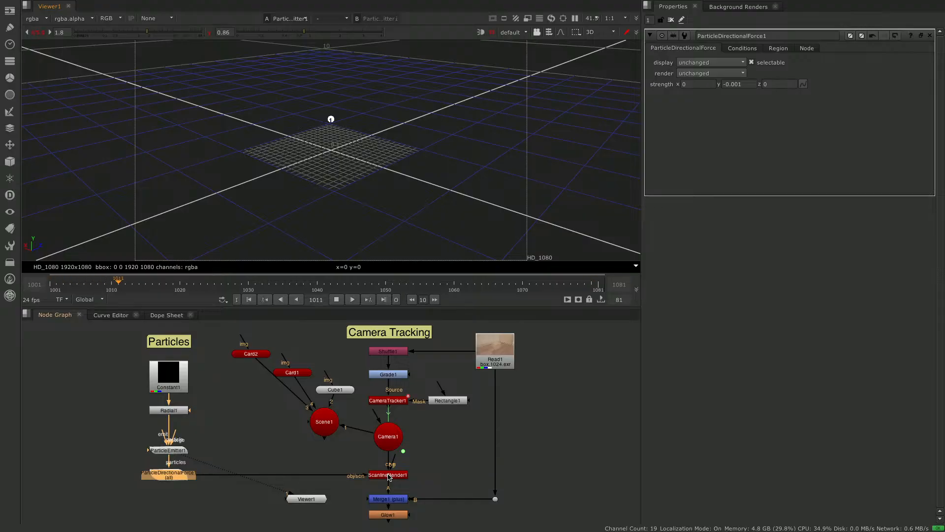
key(1)
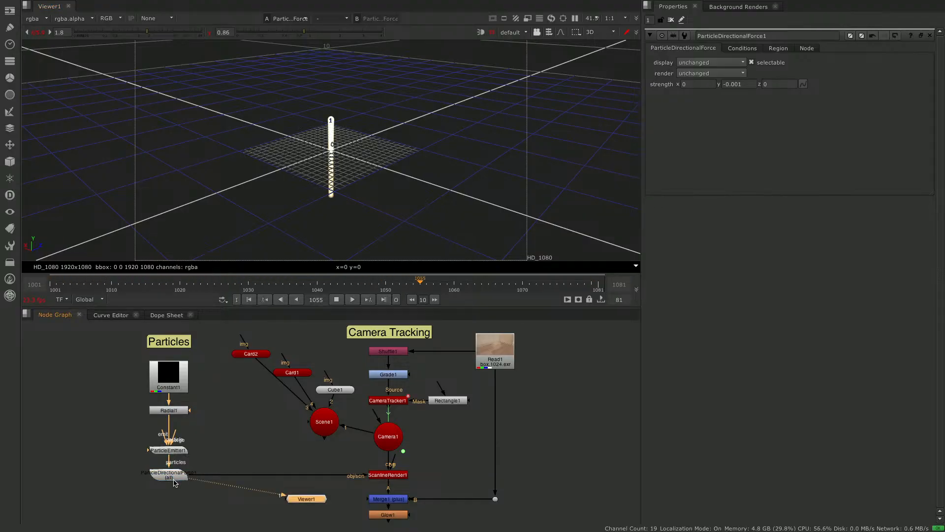
click(337, 300)
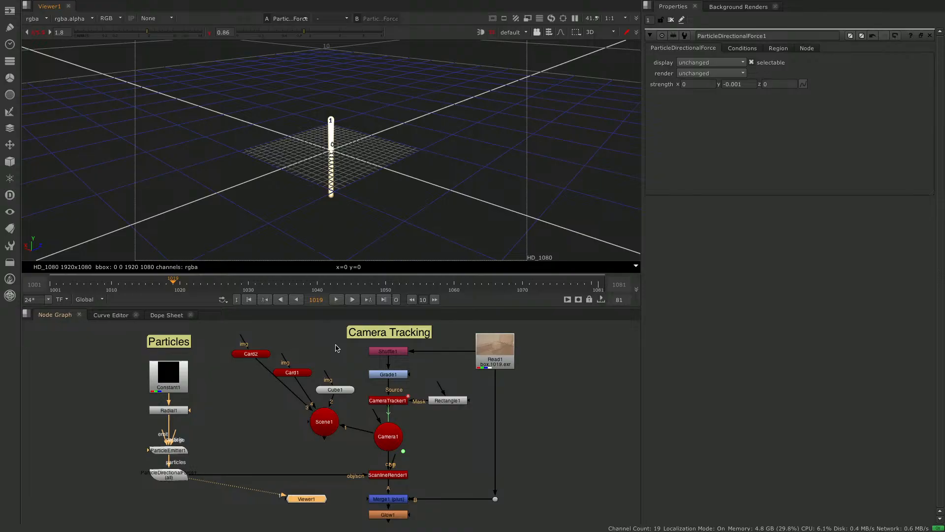
Switch the viewer to the Merge1 output and on to the Glow1 result over the box footage
click(399, 500)
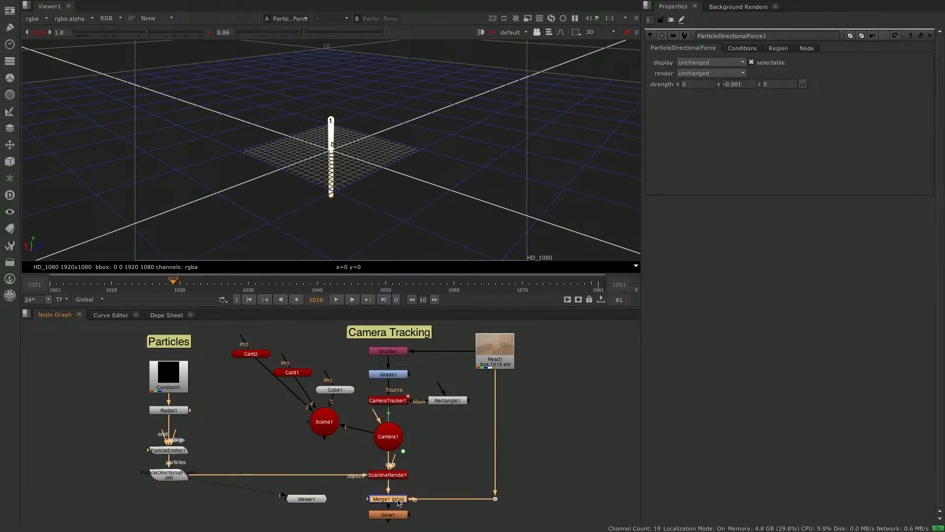
key(1)
click(399, 514)
key(1)
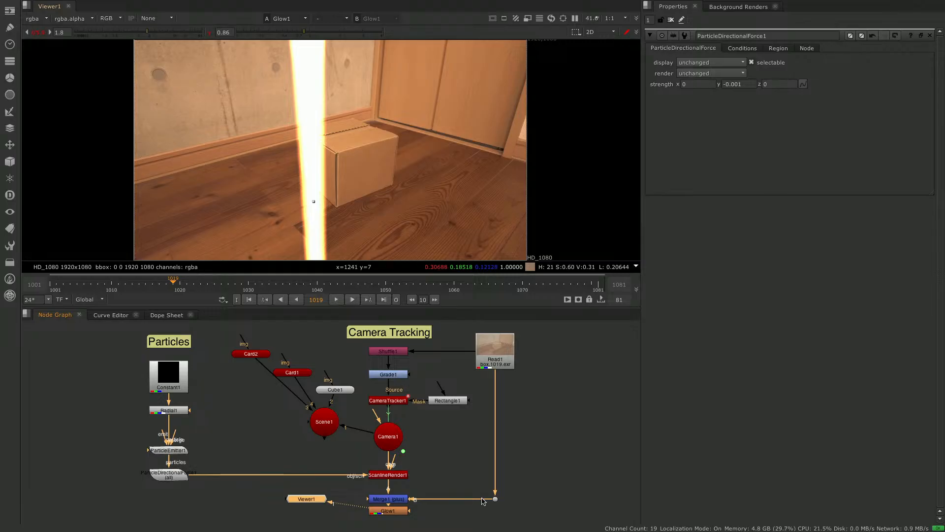
Set the ParticleEmitter's particle size to 0.01
double_click(173, 452)
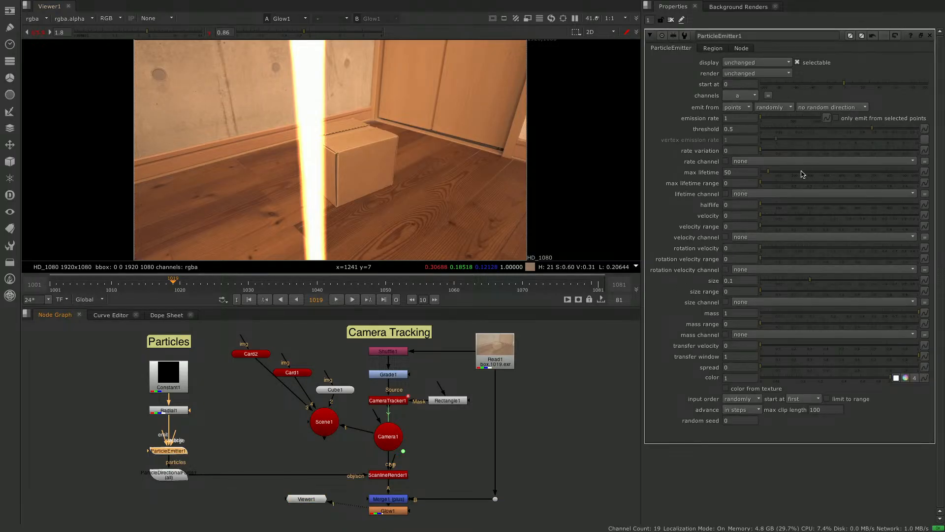
click(729, 282)
text(0)
key(Return)
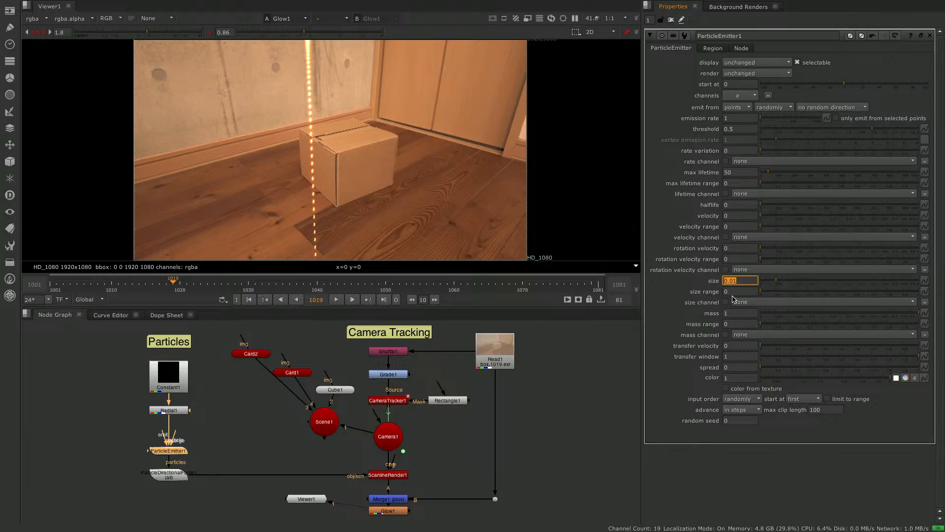
click(211, 440)
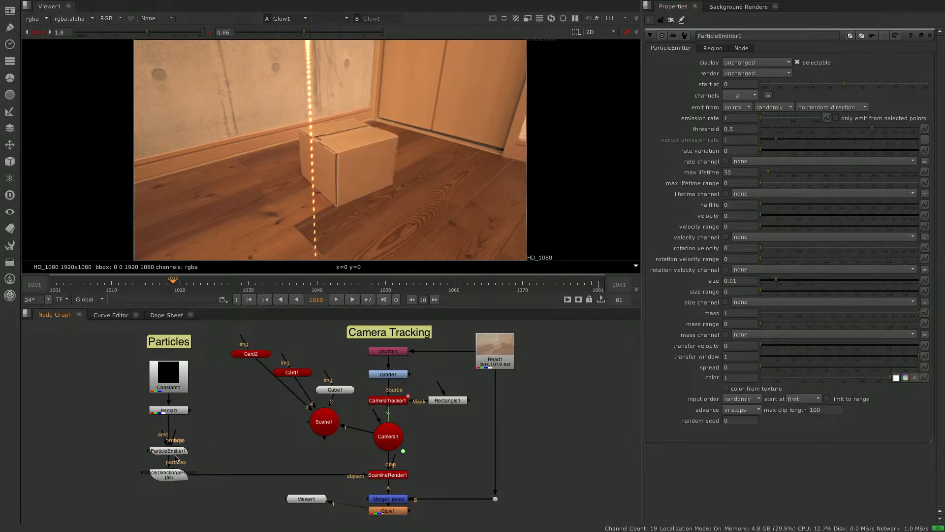
Move the ParticleEmitter up closer to the Radial and add a ParticleTurbulence node
drag(171, 456, 174, 443)
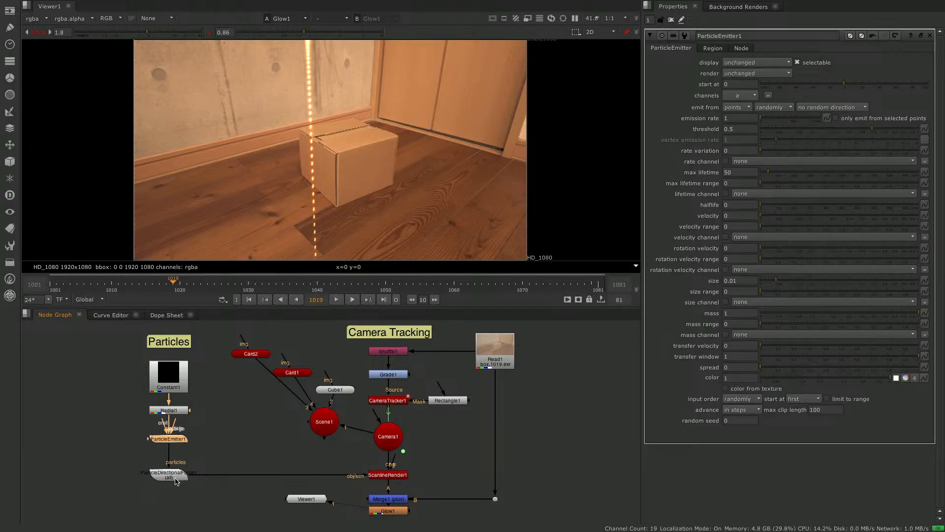
click(231, 448)
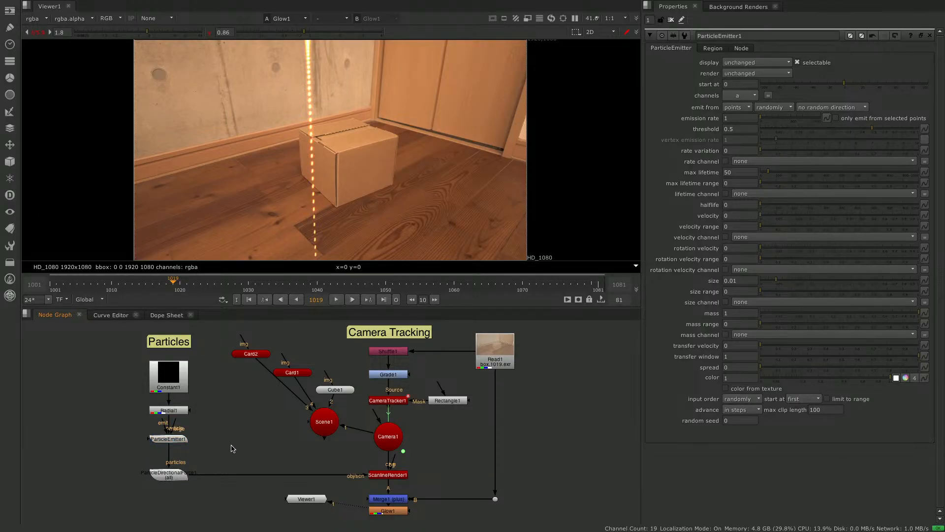
key(Tab)
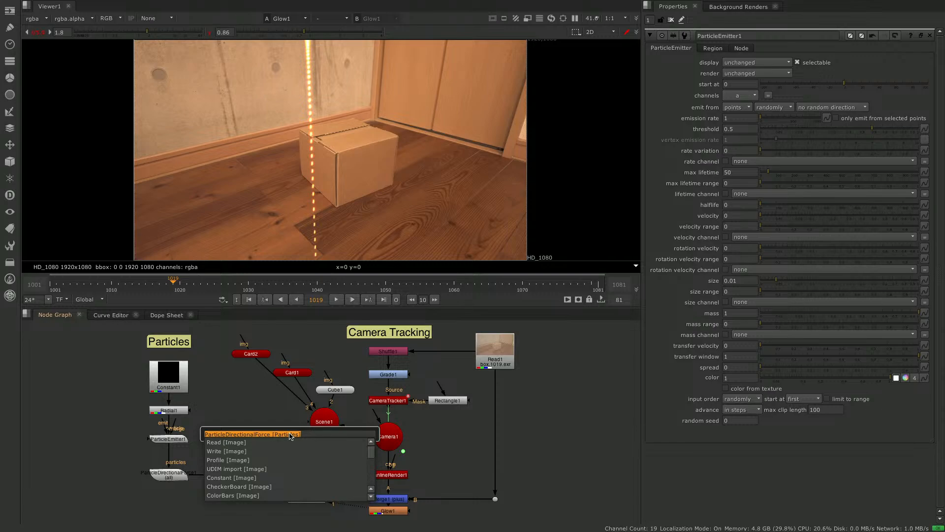
text(partiu)
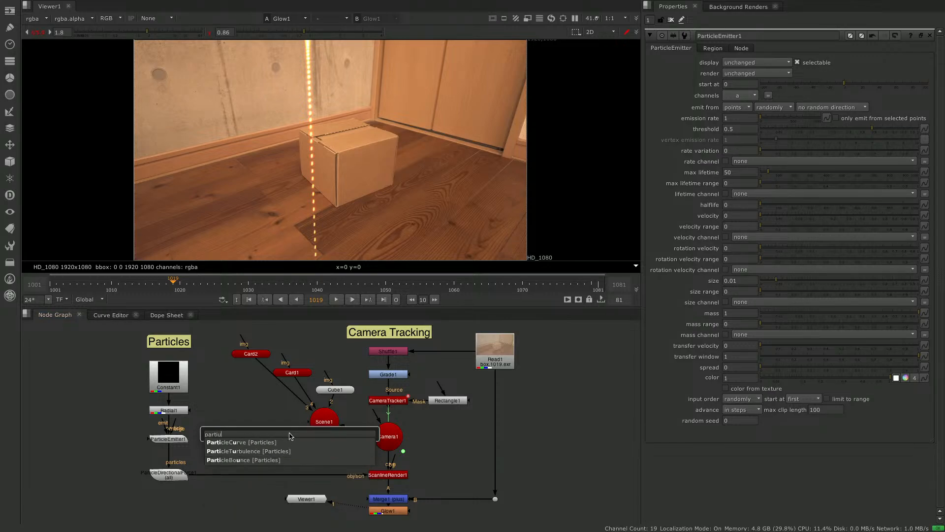
key(Down)
key(Return)
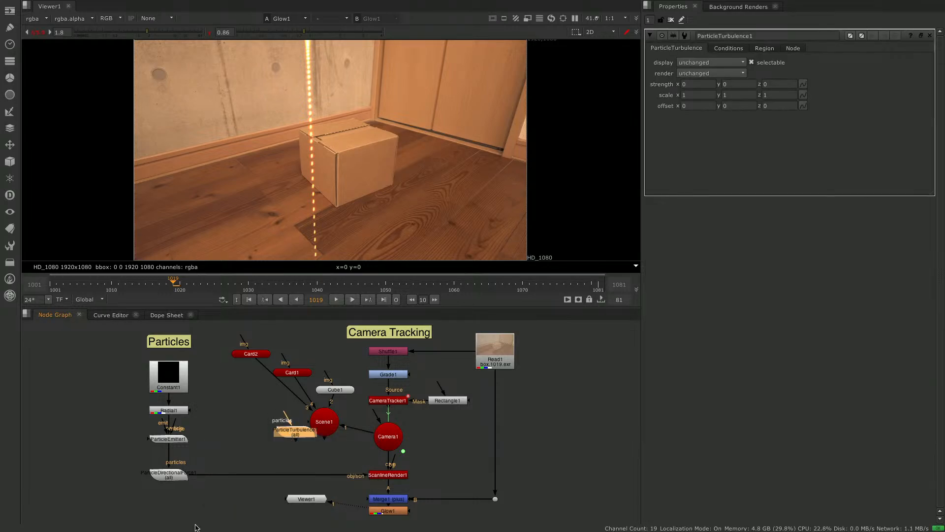
Move the ParticleDirectionalForce down and insert the ParticleTurbulence between the ParticleEmitter and the ParticleDirectionalForce
drag(172, 477, 179, 504)
drag(287, 434, 171, 496)
click(212, 461)
click(226, 449)
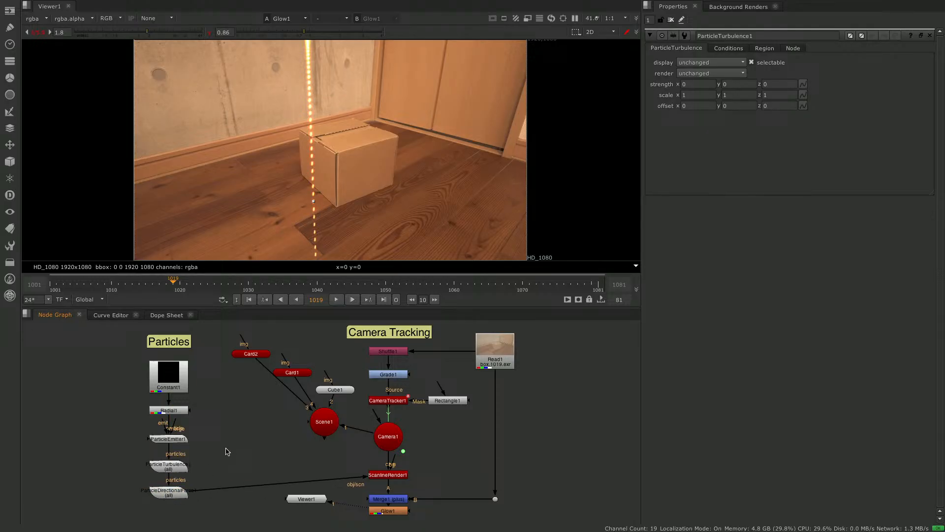
Tidy the Particles column by closing the gaps between its nodes and levelling the ParticleDirectionalForce with ScanlineRender1
drag(174, 439, 174, 434)
drag(171, 385, 175, 410)
click(173, 409)
drag(178, 442, 179, 438)
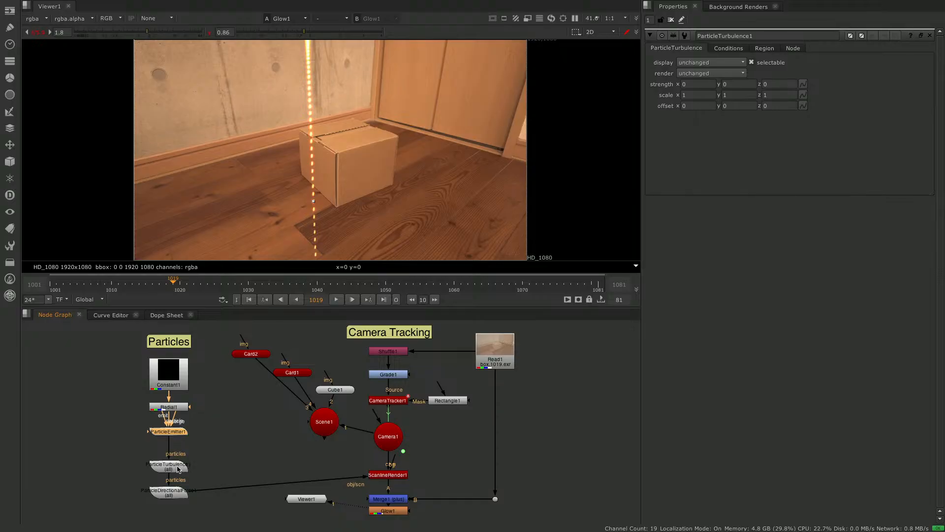
mouse_move(178, 475)
mouse_down()
mouse_move(177, 464)
mouse_move(175, 490)
mouse_move(176, 474)
mouse_up()
click(219, 444)
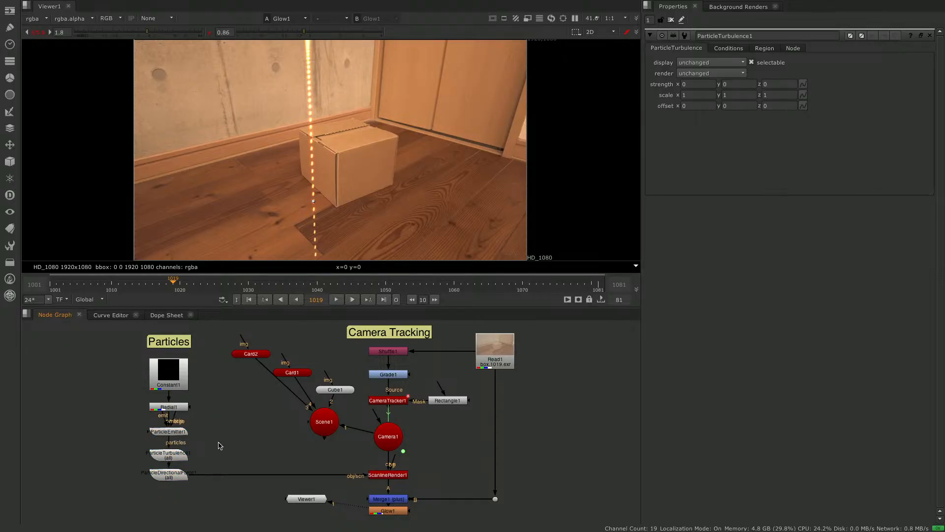
Set the ParticleTurbulence's strength to 0.01 in x, y and z
click(172, 457)
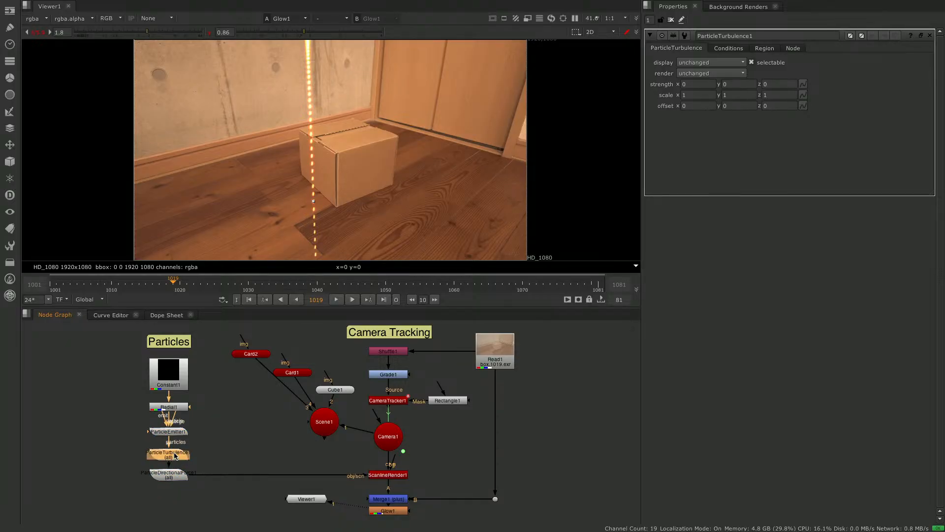
click(705, 89)
text(0.01)
key(Return)
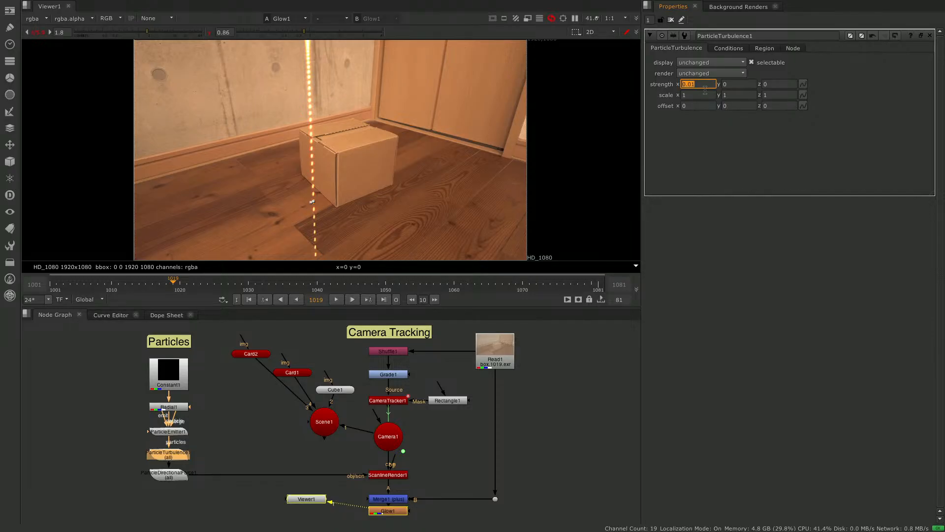
key(Tab)
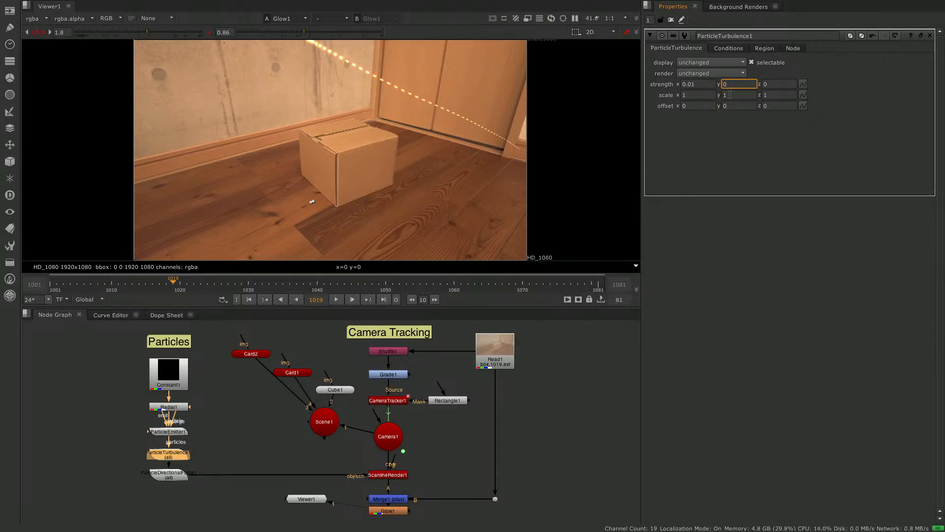
text(0.01)
key(Return)
click(780, 85)
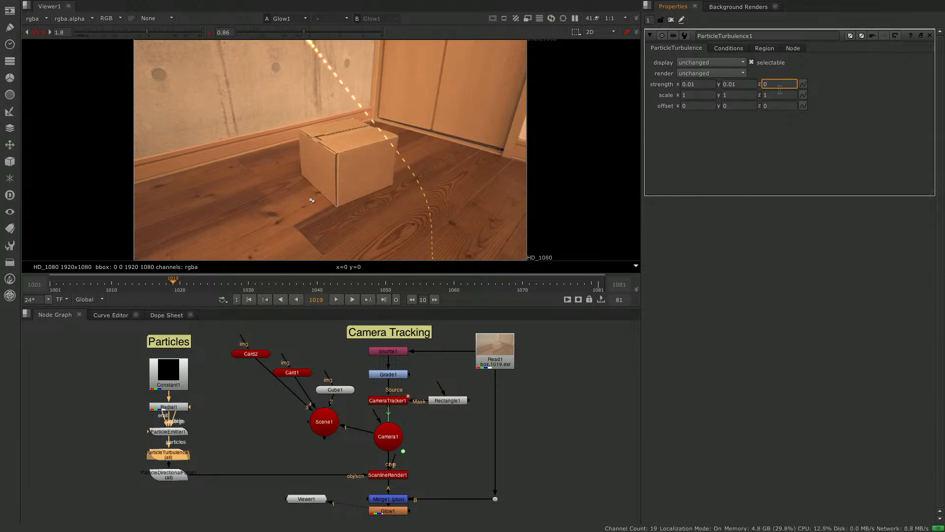
key(Return)
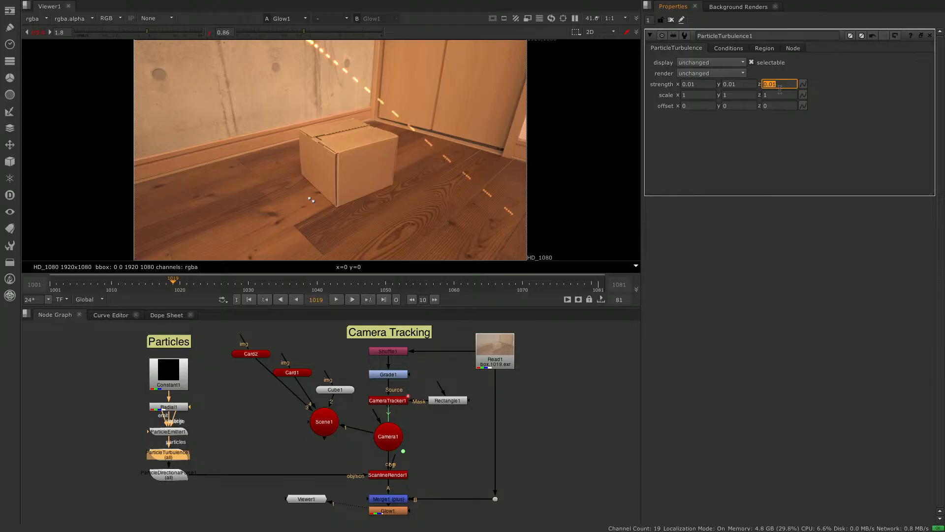
Set the ParticleTurbulence's scale to 10 in x, y and z
click(695, 95)
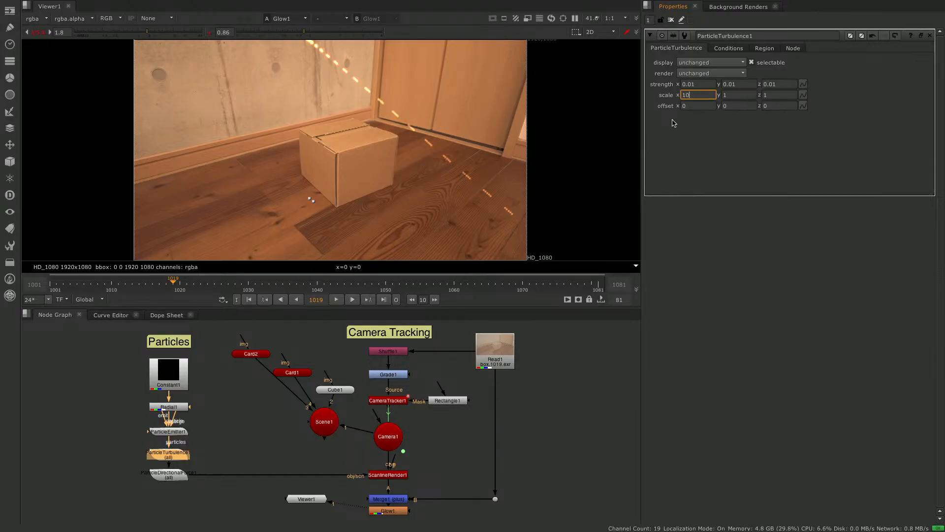
key(Tab)
text(10)
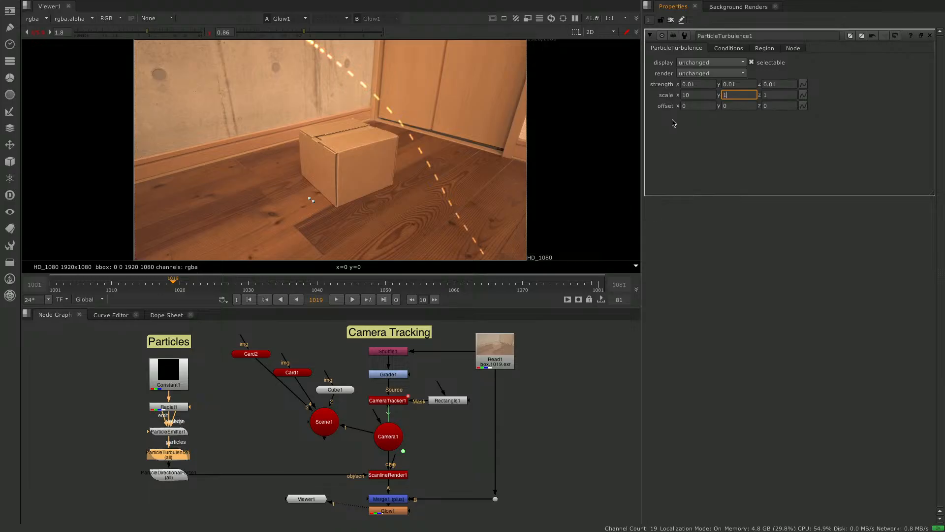
key(Tab)
text(10)
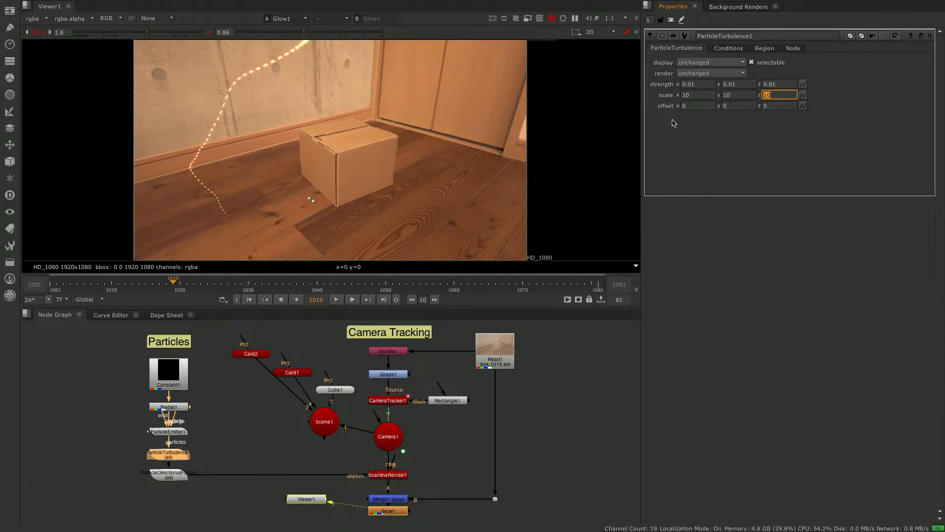
key(Return)
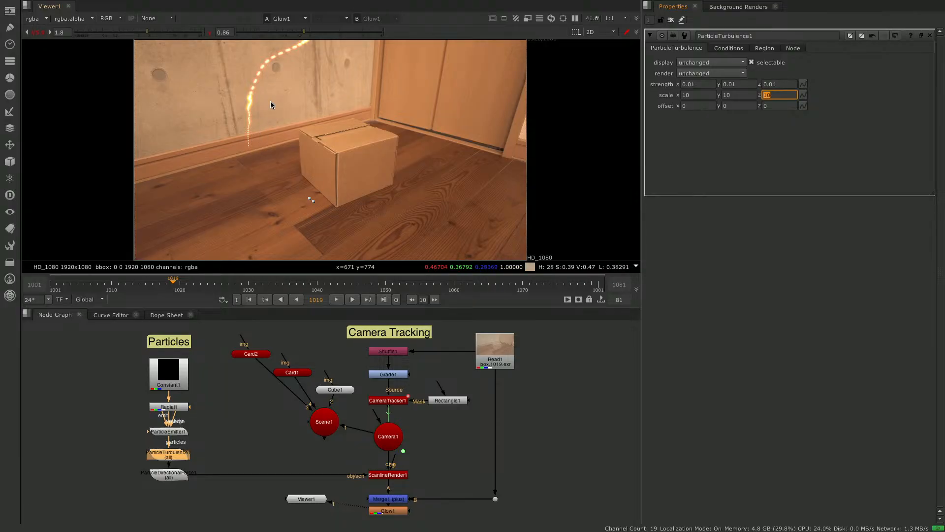
Drive the ParticleTurbulence's offset x with the frame expression t, and play the timeline briefly to check the scattered sparks
click(694, 107)
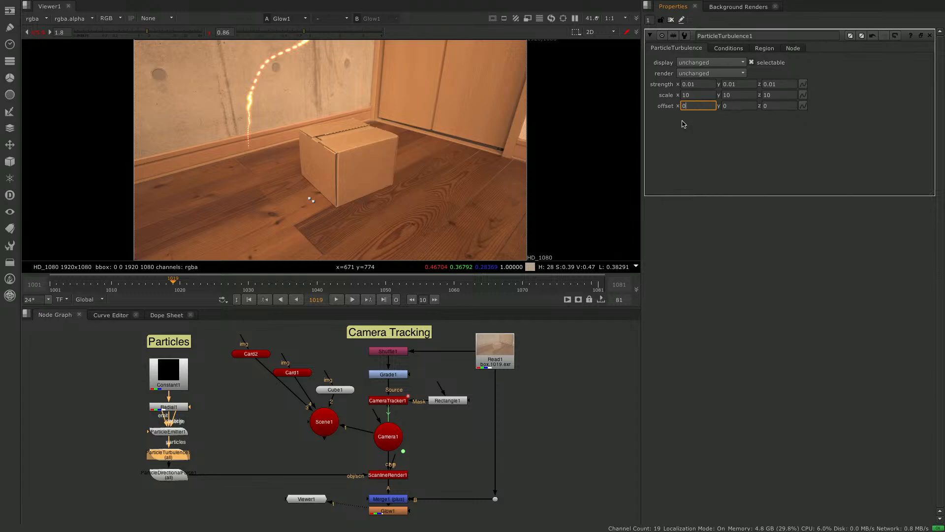
key(equal)
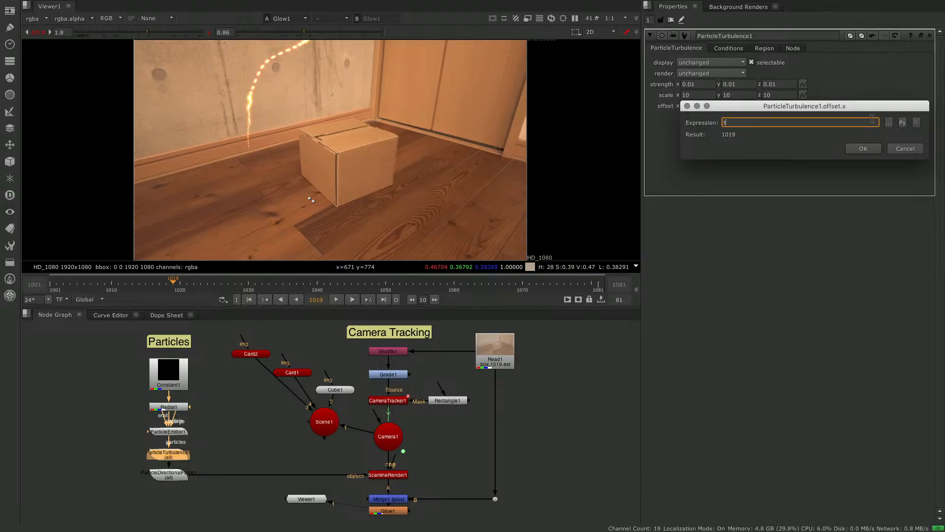
click(871, 149)
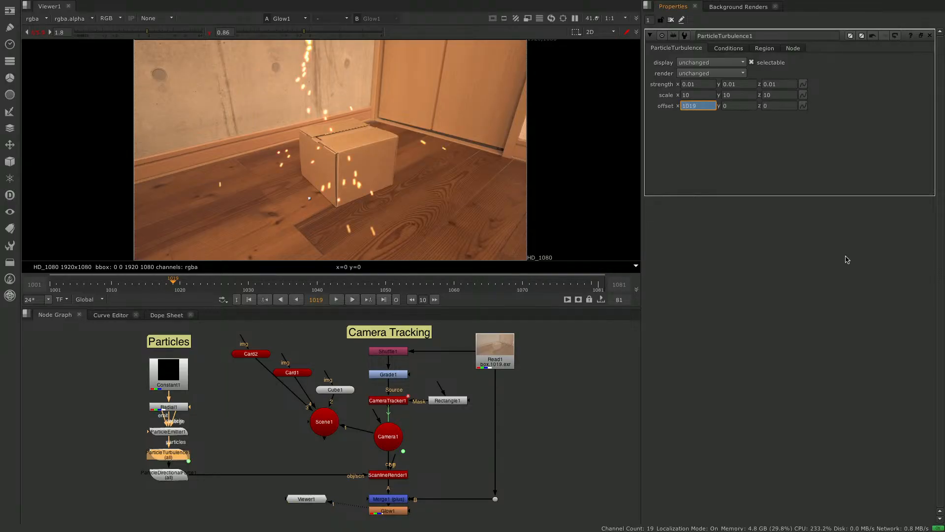
click(336, 300)
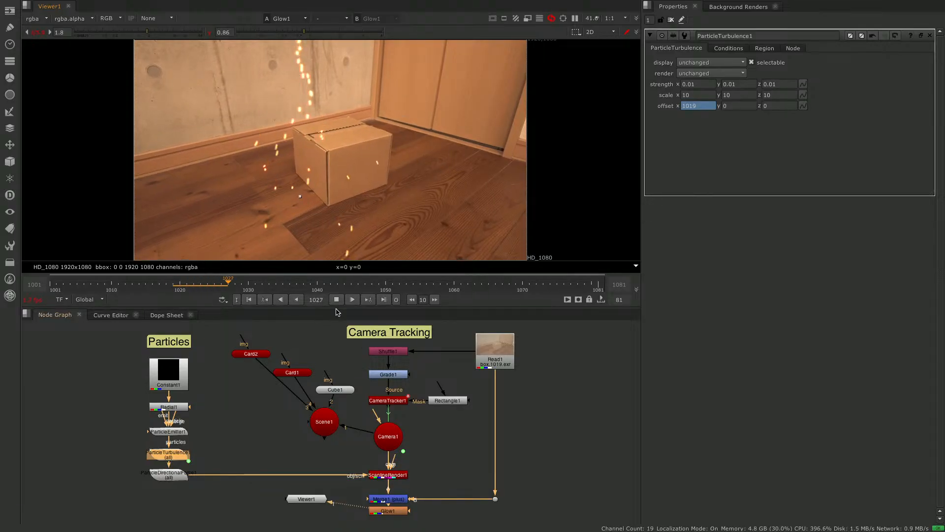
click(337, 299)
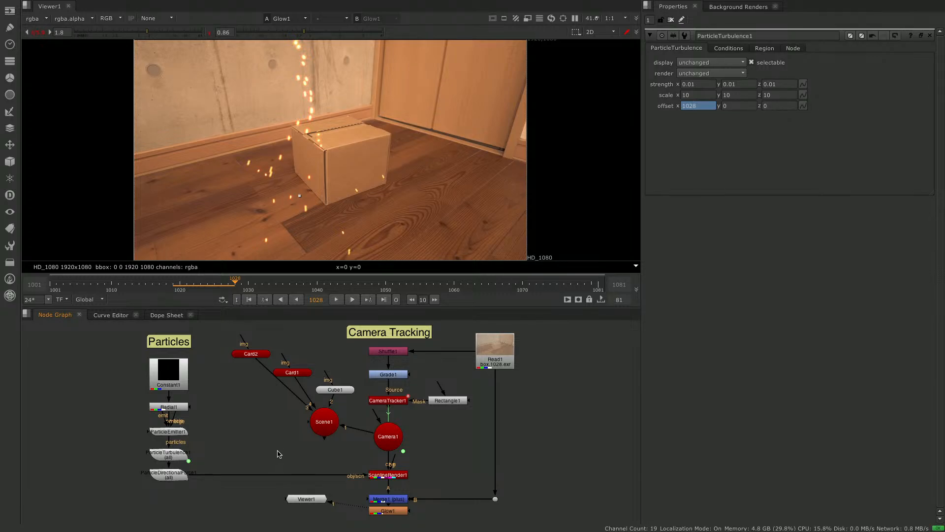
Add a ParticleBounce node between the ParticleDirectionalForce and ScanlineRender1, with Scene1 connected to its geometry input
key(Tab)
text(partickle)
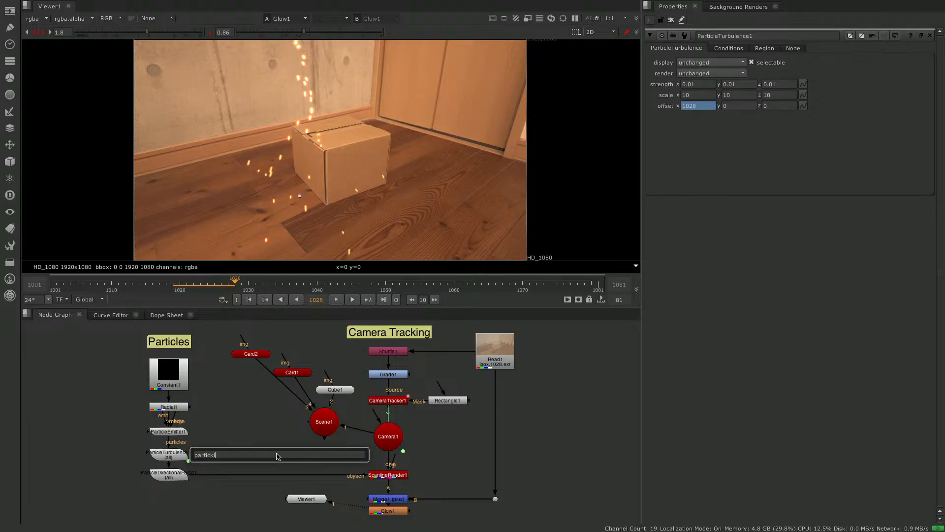
key(BackSpace)
key(BackSpace)
key(Down)
key(Return)
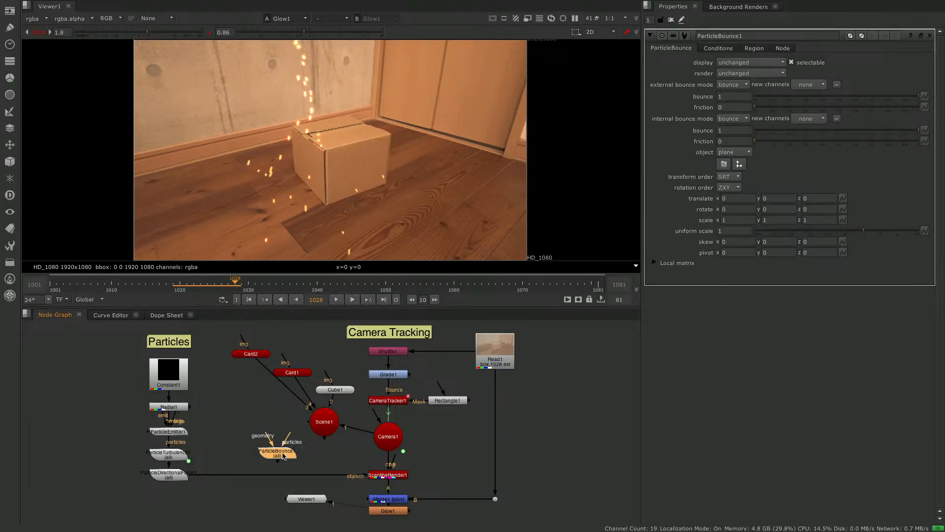
drag(283, 461, 325, 427)
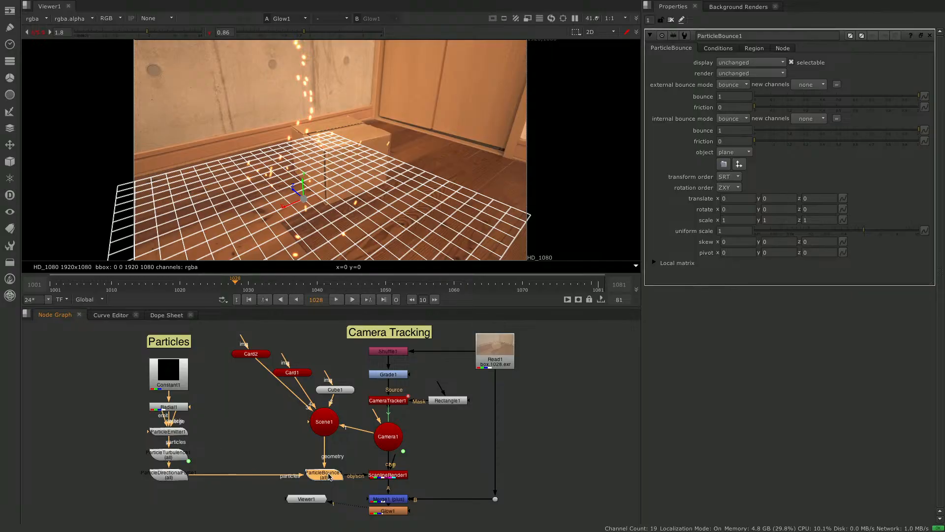
Set the ParticleBounce's external bounce to 0.5 and play the Glow1 output to check the sparks against the box
click(723, 96)
text(0.5)
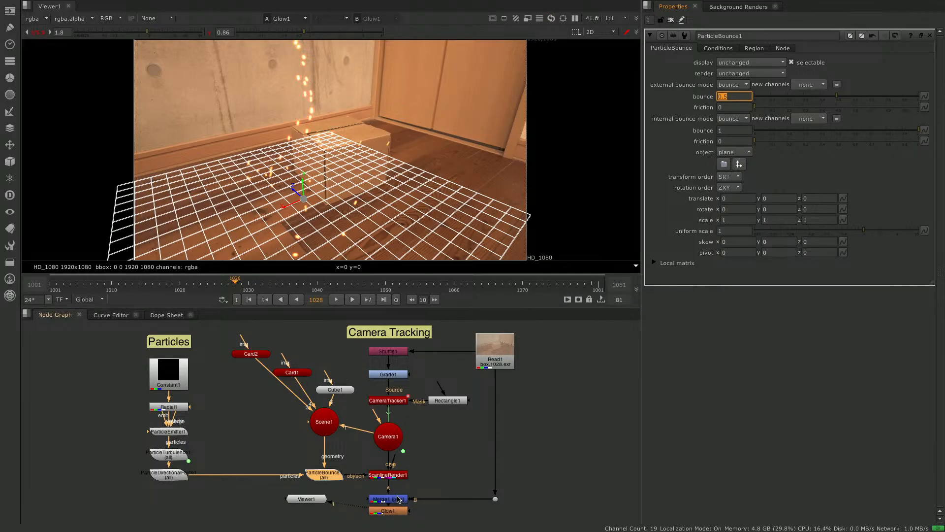
click(398, 475)
click(400, 499)
click(399, 512)
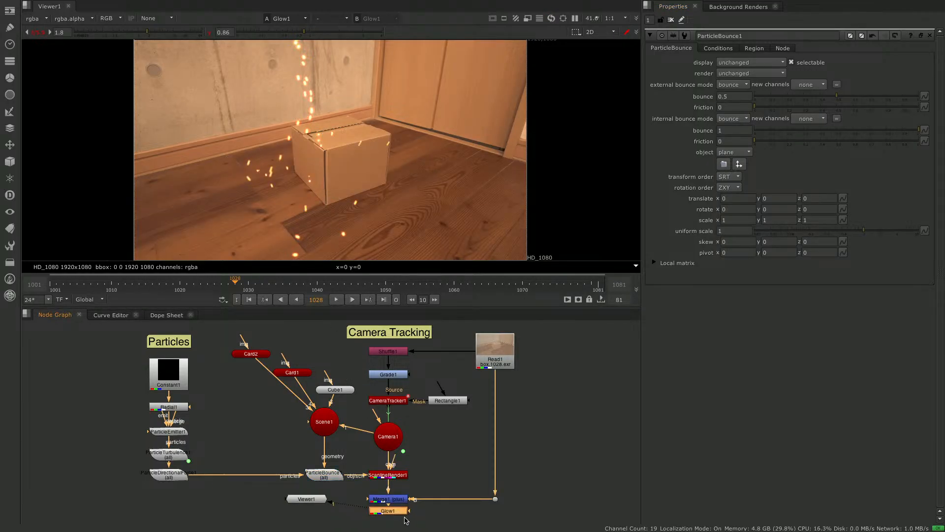
click(337, 299)
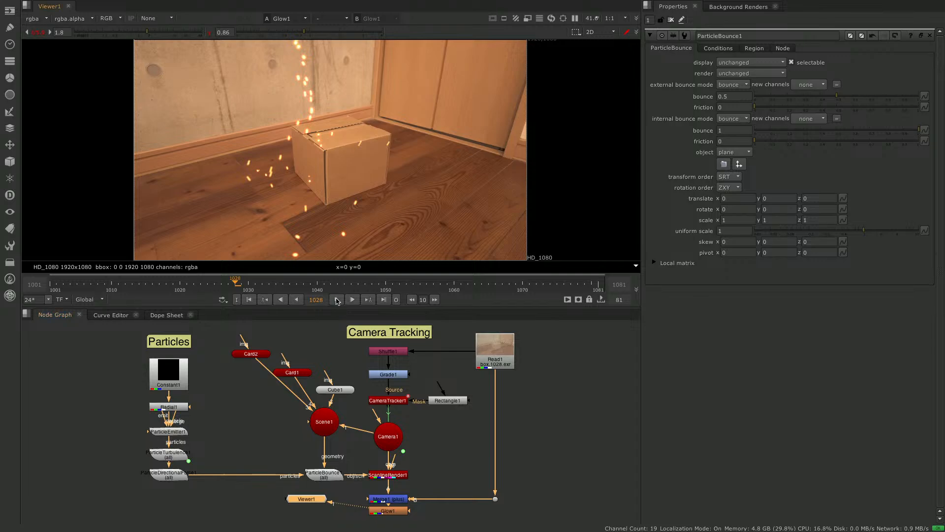